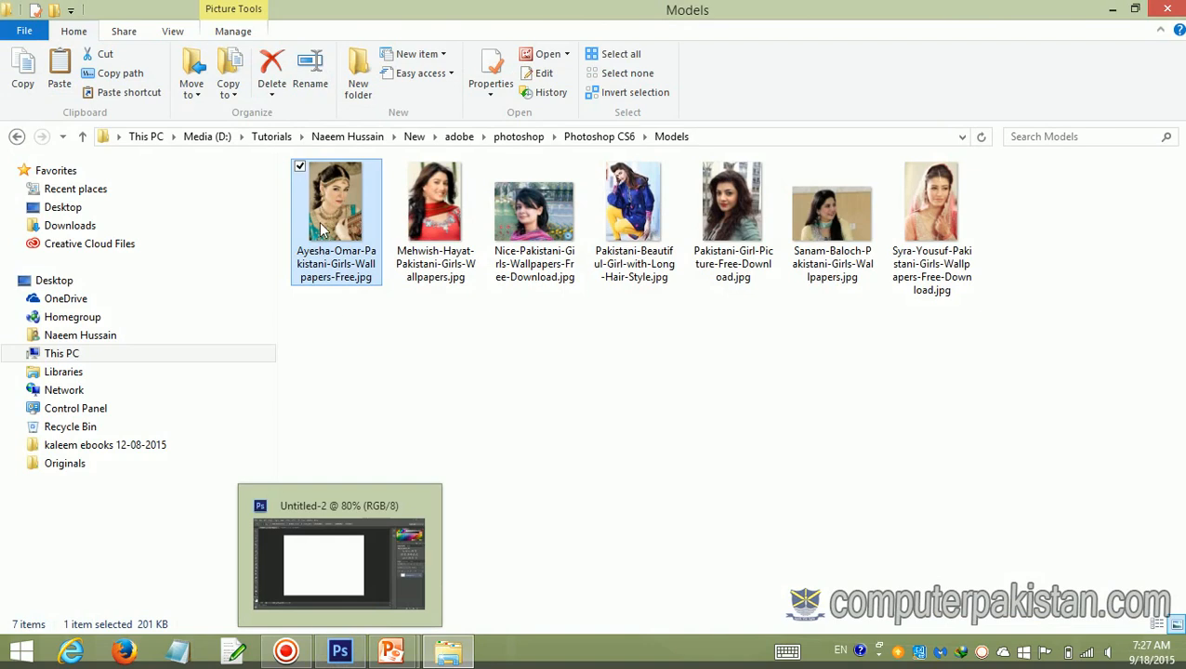
Step: Switch to Photoshop and browse for an image to open, going from Media (D:) through Tutorials to the New folder
left_click_drag(325, 228, 392, 463)
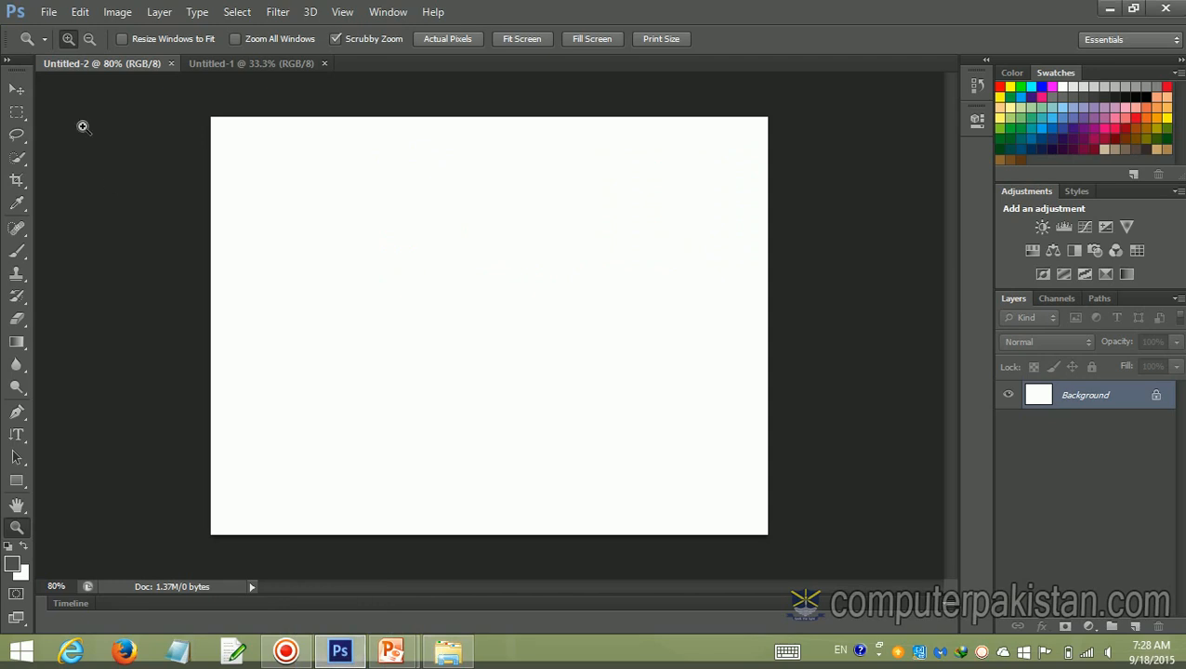
left_click(48, 12)
left_click(57, 48)
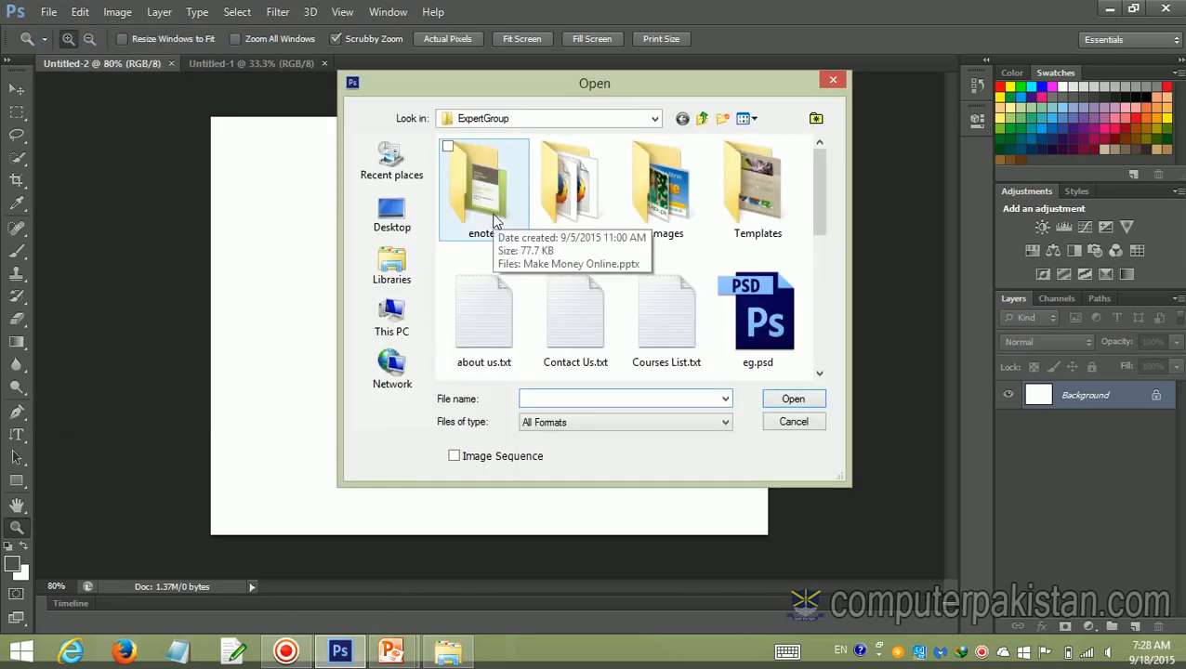
left_click(399, 320)
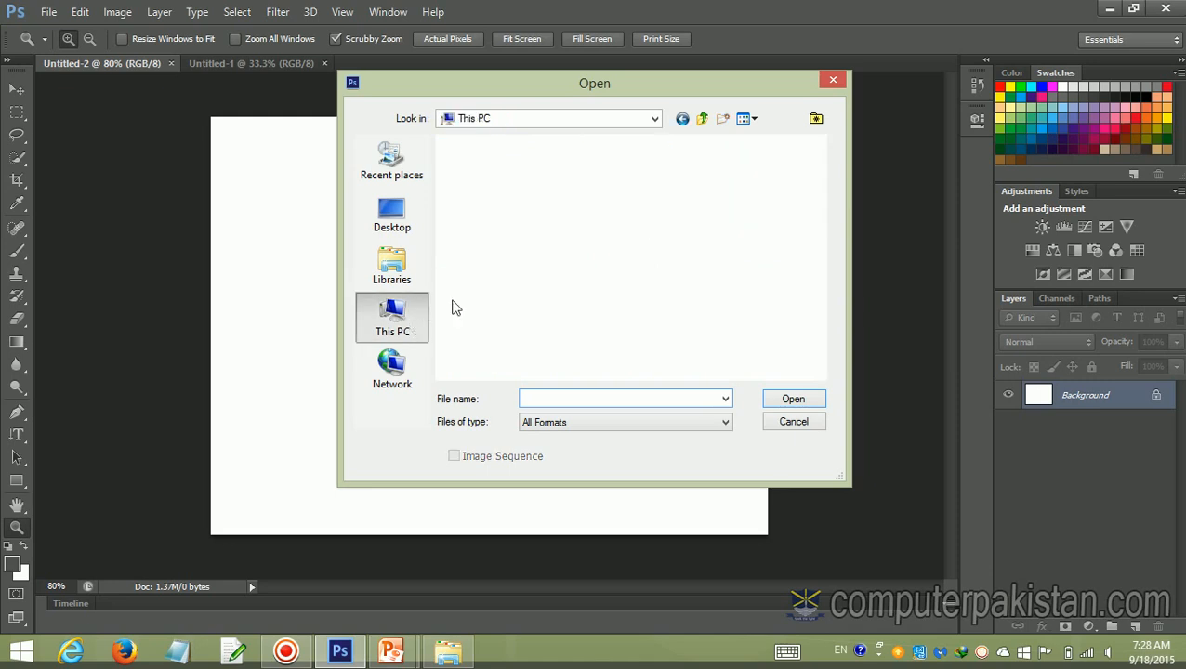
scroll(548, 280, "down", 2)
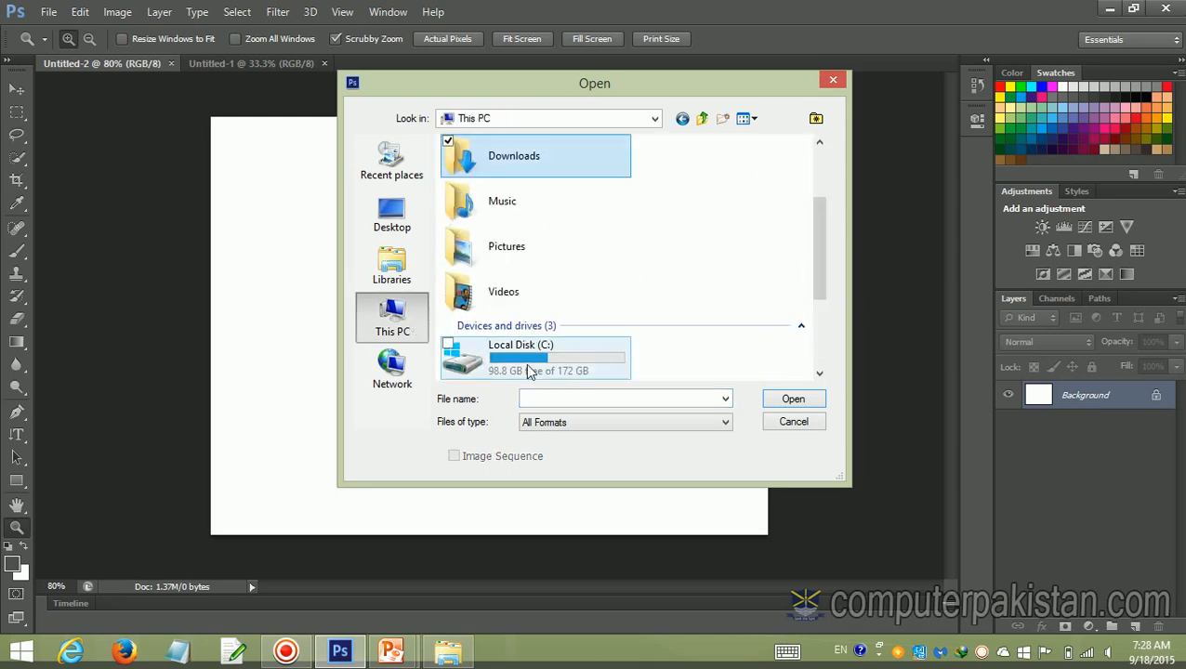
scroll(532, 374, "down", 3)
double_click(552, 265)
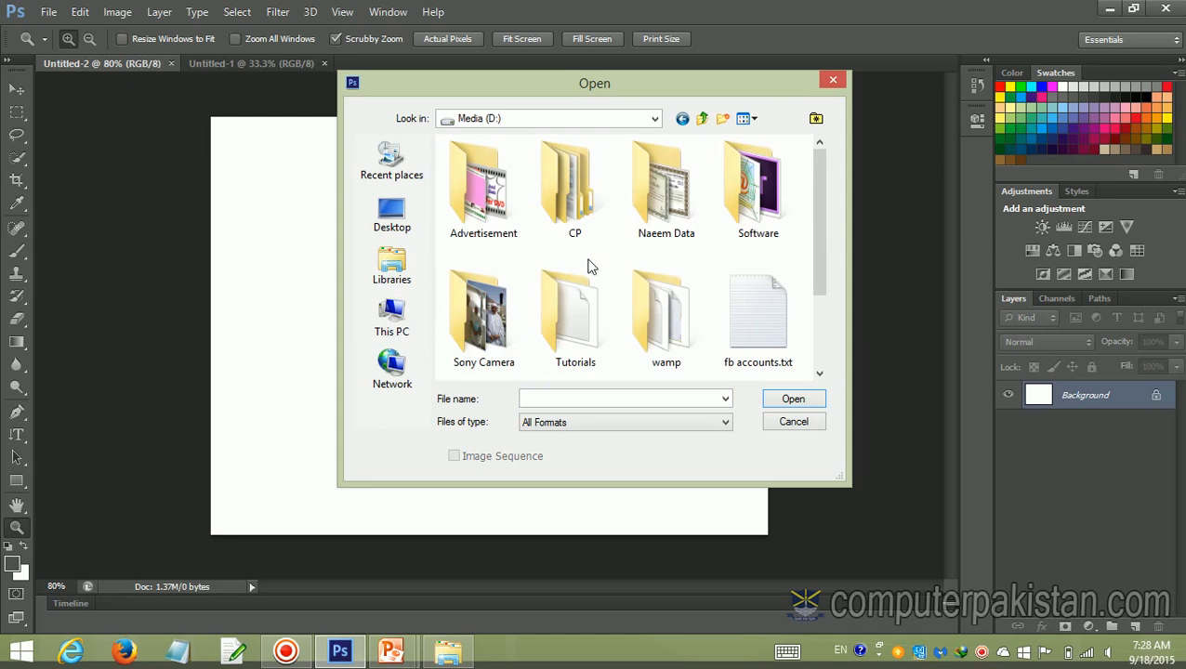
double_click(574, 345)
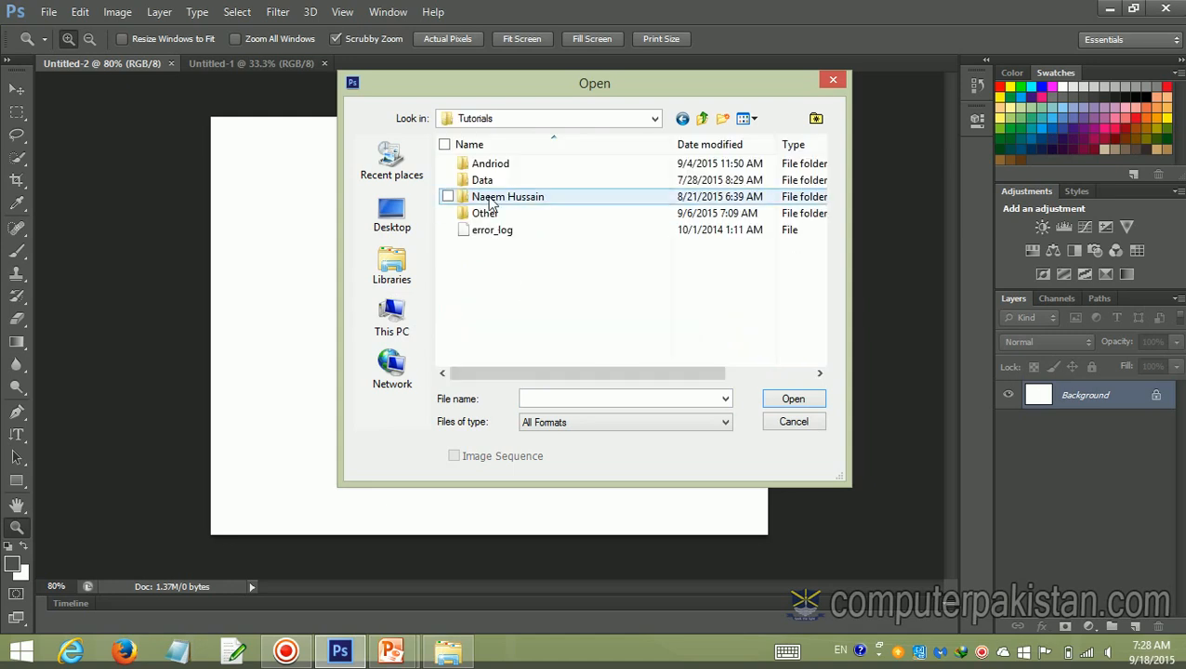
double_click(489, 199)
double_click(482, 165)
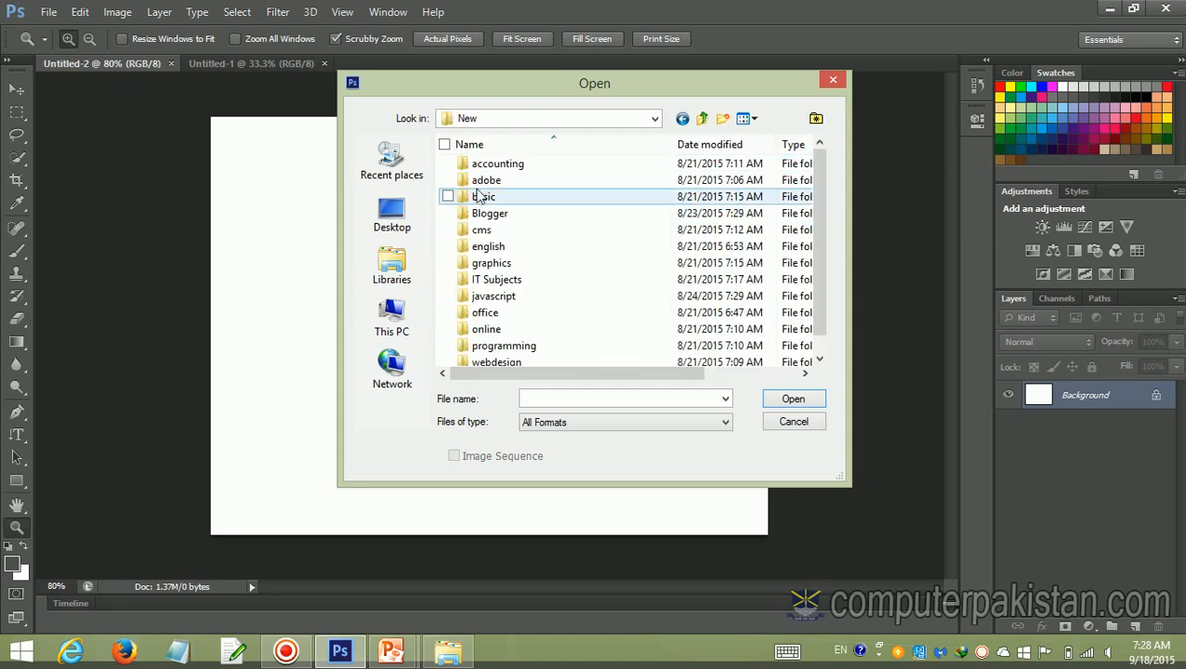
Step: Open Ayesha-Omar-Pakistani-Girls-Wallpapers-Free.jpg from the Models folder under adobe, photoshop, Photoshop CS6
left_click(479, 183)
double_click(478, 183)
double_click(486, 233)
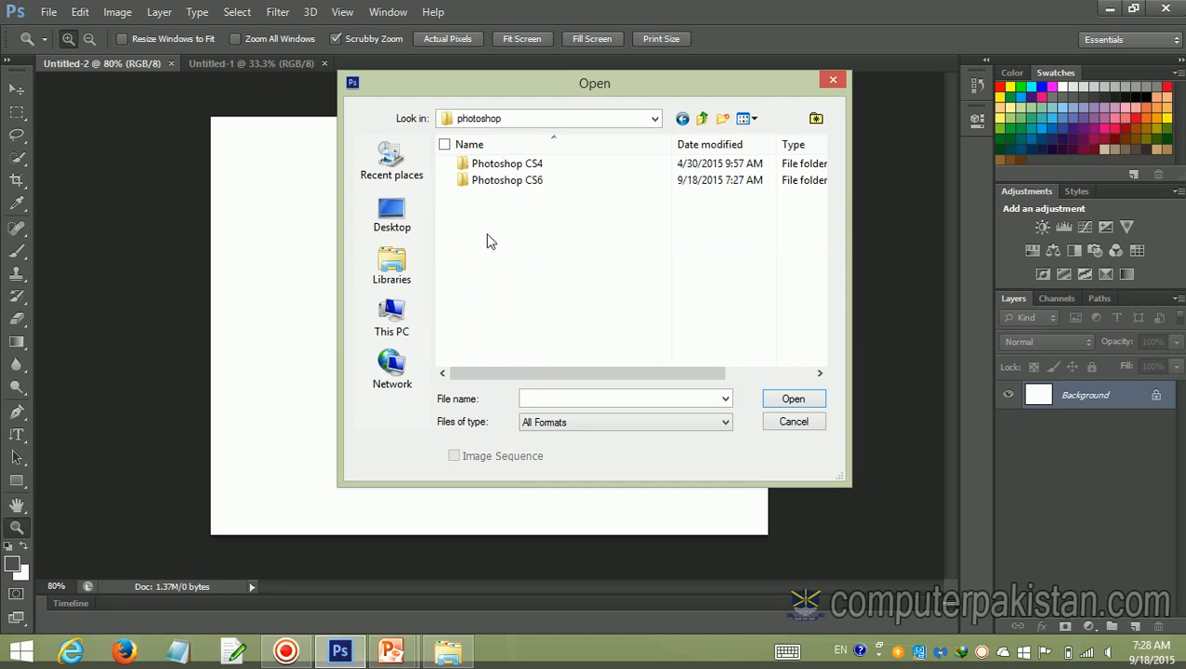
left_click(504, 183)
double_click(506, 183)
left_click(576, 216)
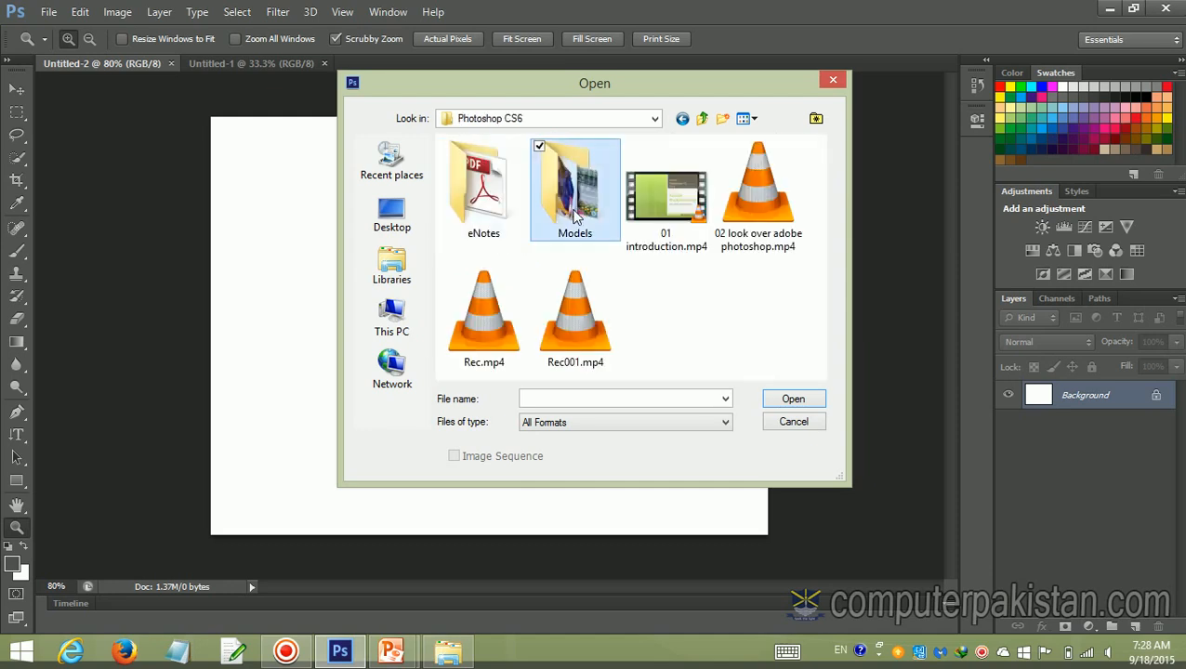
double_click(574, 216)
left_click(483, 190)
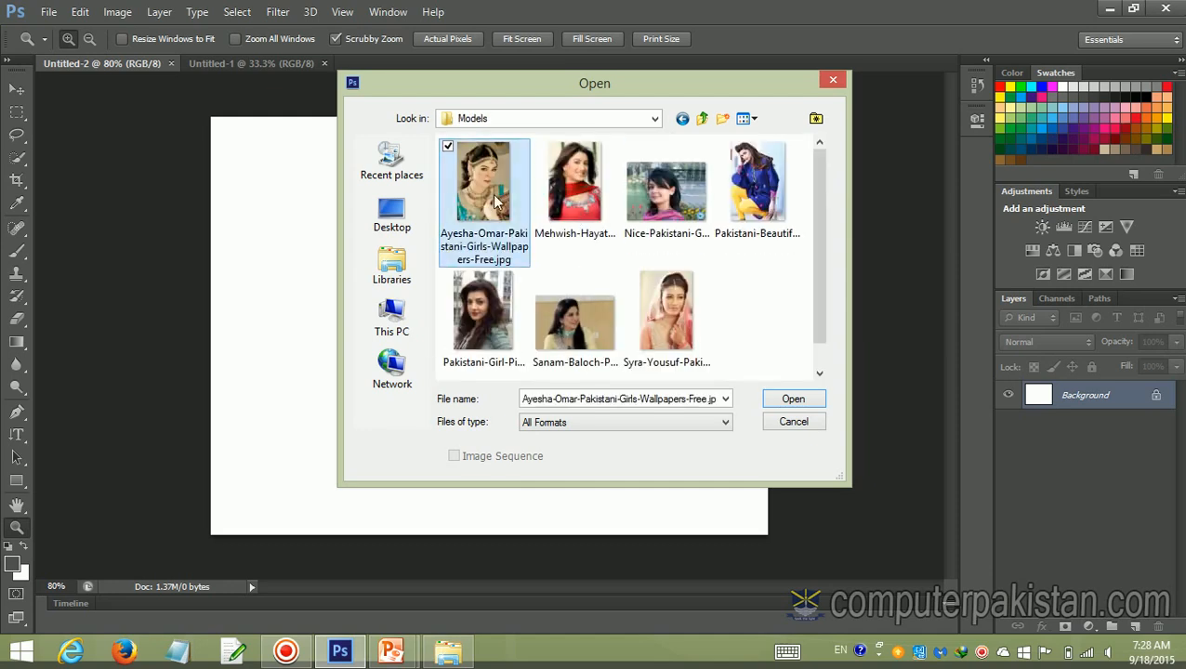
left_click(792, 400)
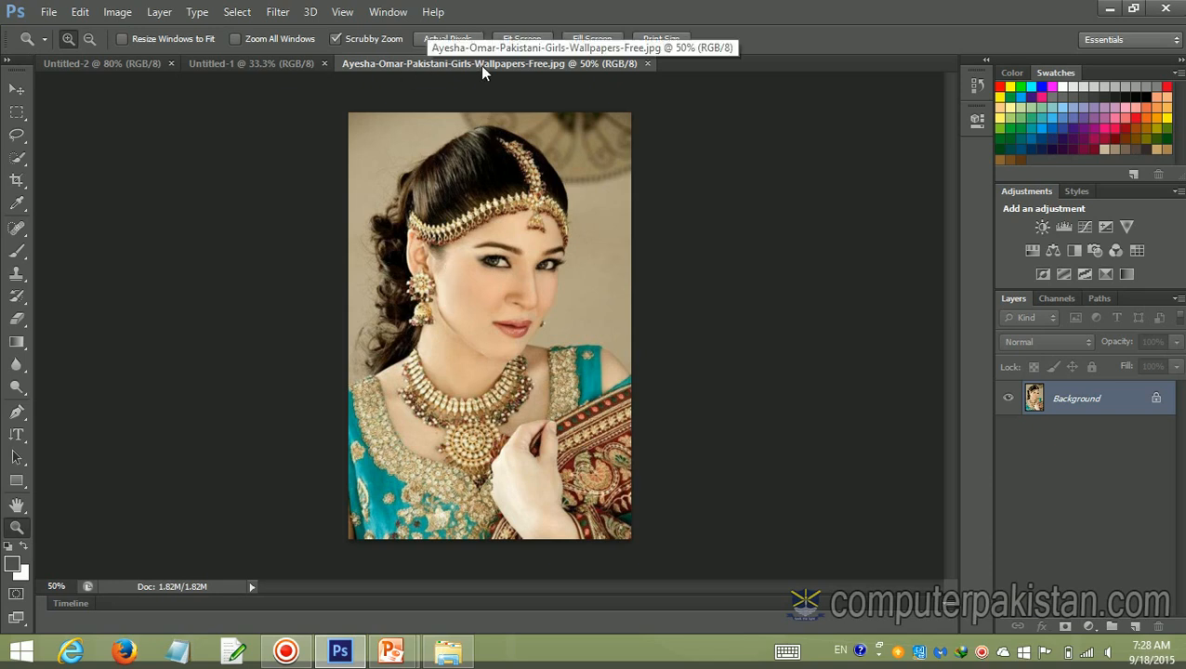
Step: Open Mehwish-Hayat-Pakistani-Girls-Wallpapers.jpg from the Models folder as another document
left_click(51, 13)
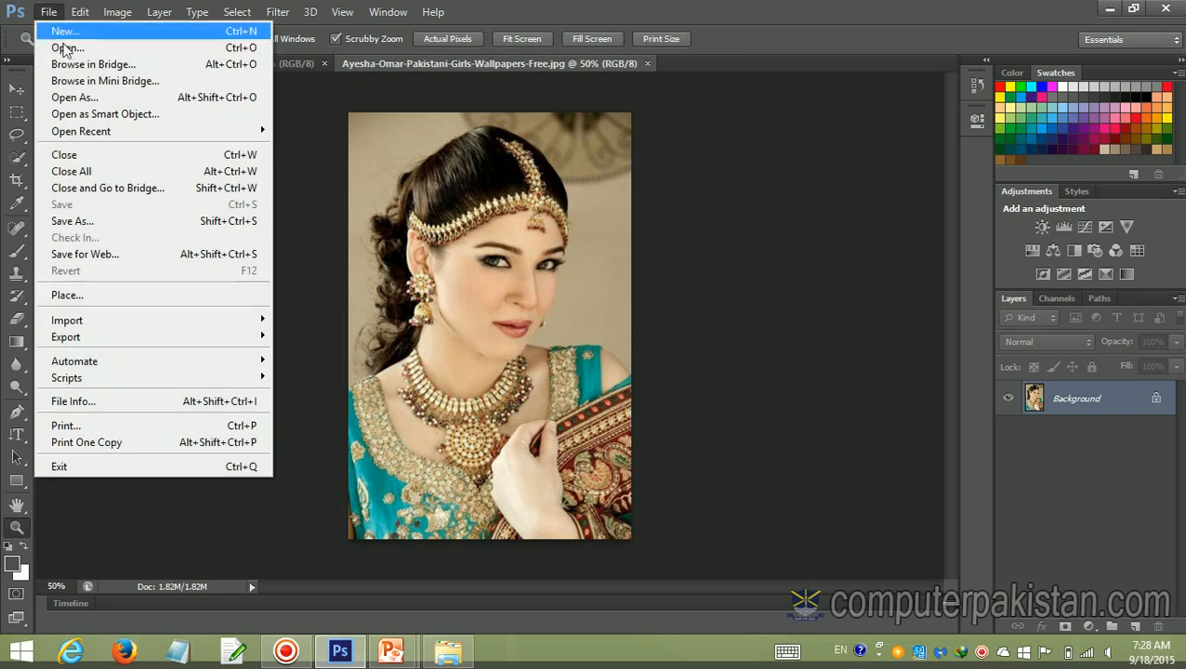
left_click(68, 48)
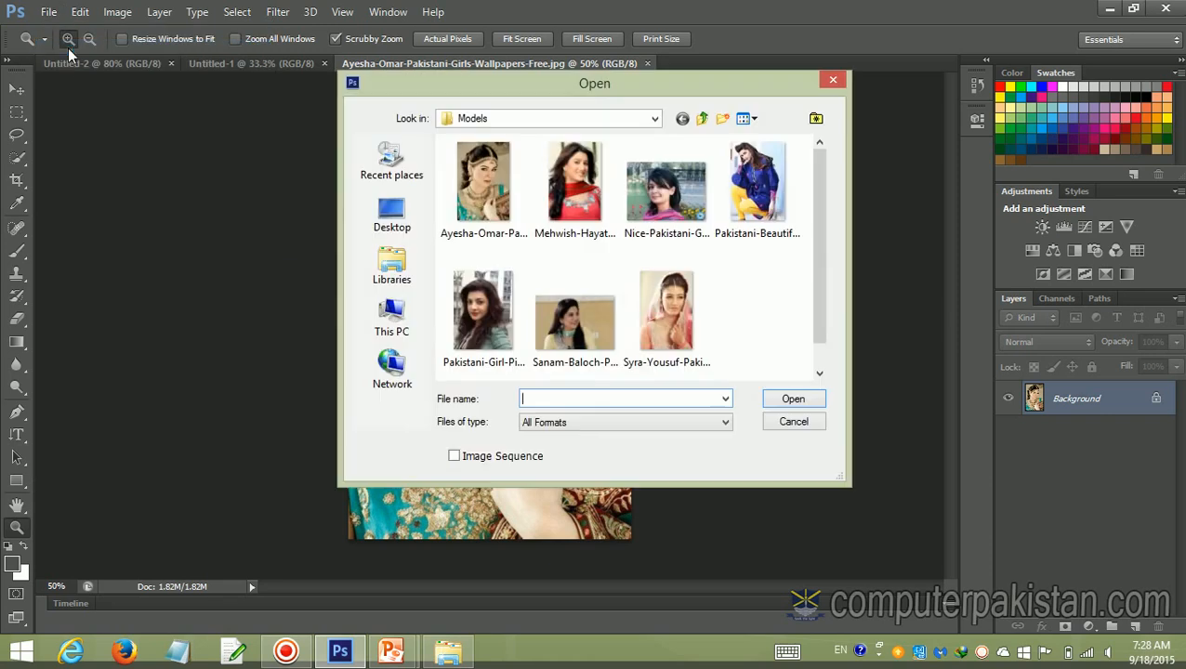
left_click(561, 216)
left_click(792, 401)
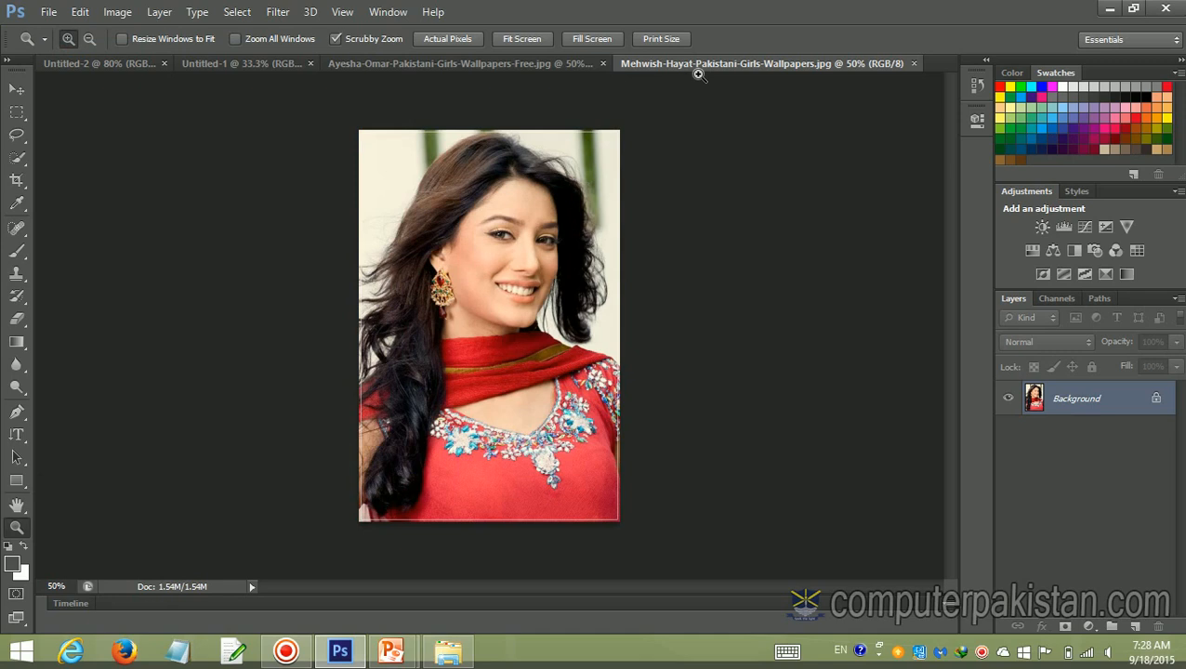
Step: Enlarge the Mehwish-Hayat photo to 66.7% and look over it and the Ayesha-Omar photo
key("ctrl+plus")
left_click(520, 62)
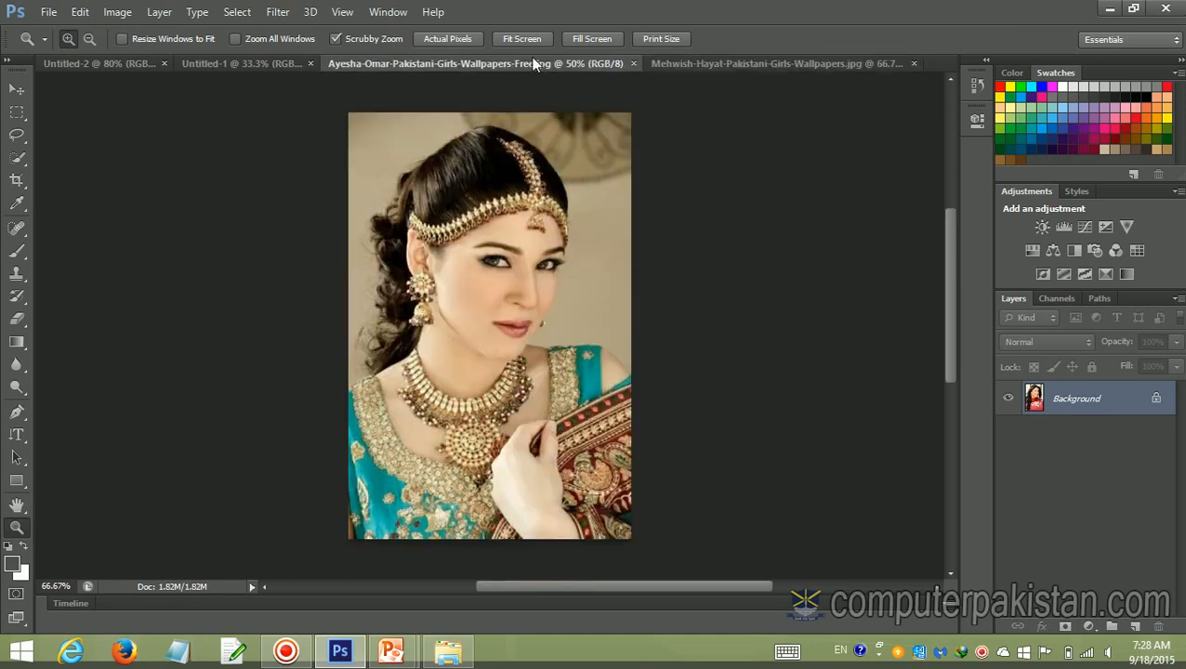
left_click(741, 58)
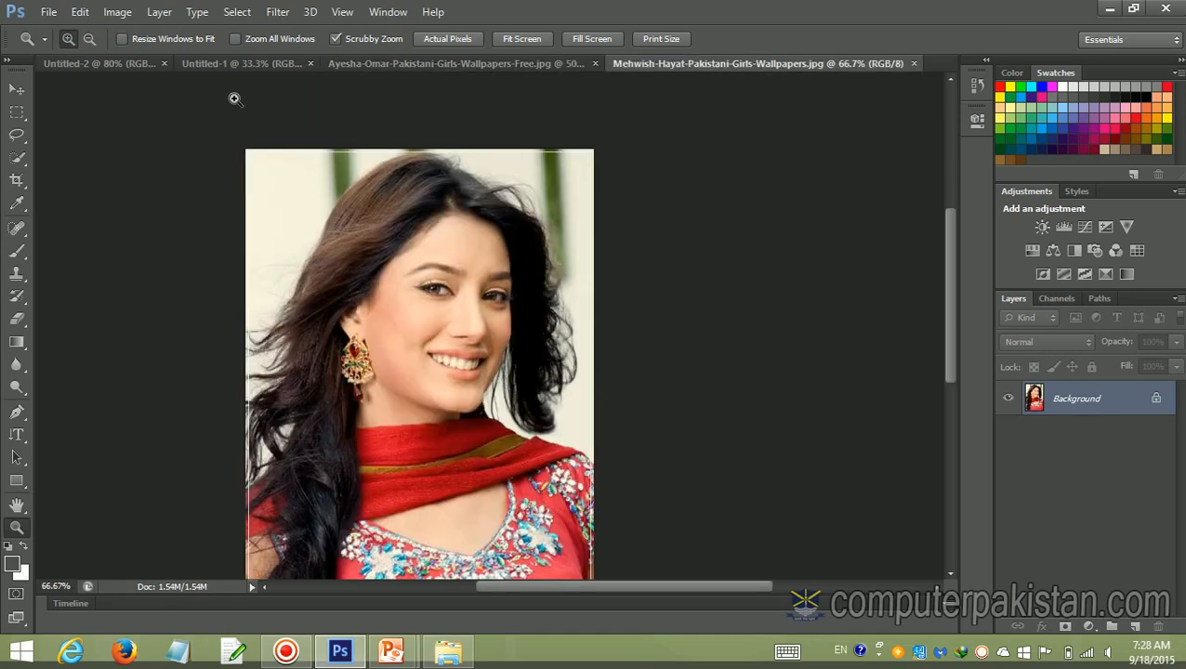
mouse_move(548, 591)
left_mouse_down()
mouse_move(462, 600)
mouse_move(528, 599)
left_mouse_up()
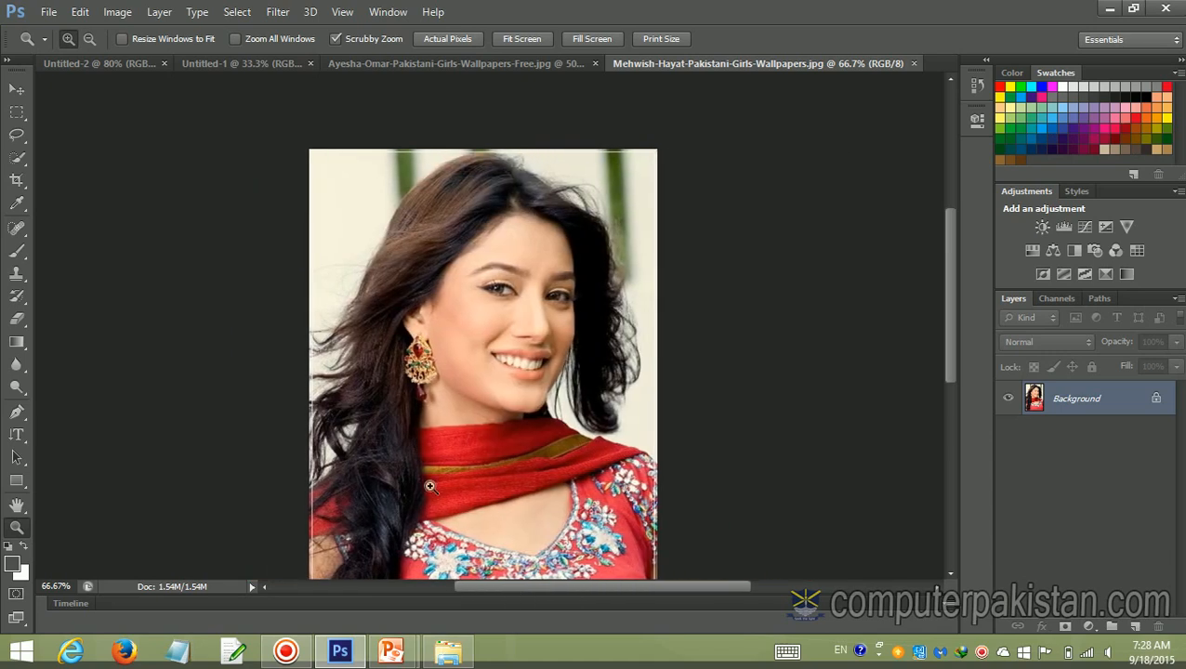
scroll(430, 487, "down", 5)
scroll(430, 487, "up", 2)
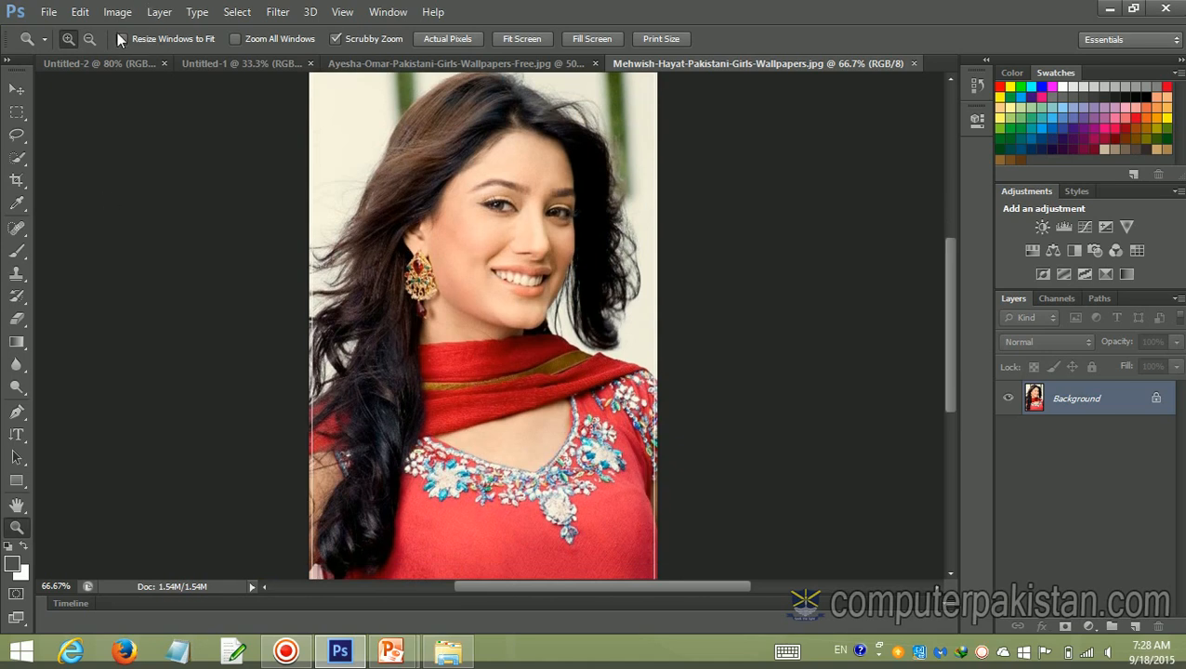
Step: Close the Untitled-1 document and return to the blank Untitled-2 document
left_click(226, 63)
left_click(317, 63)
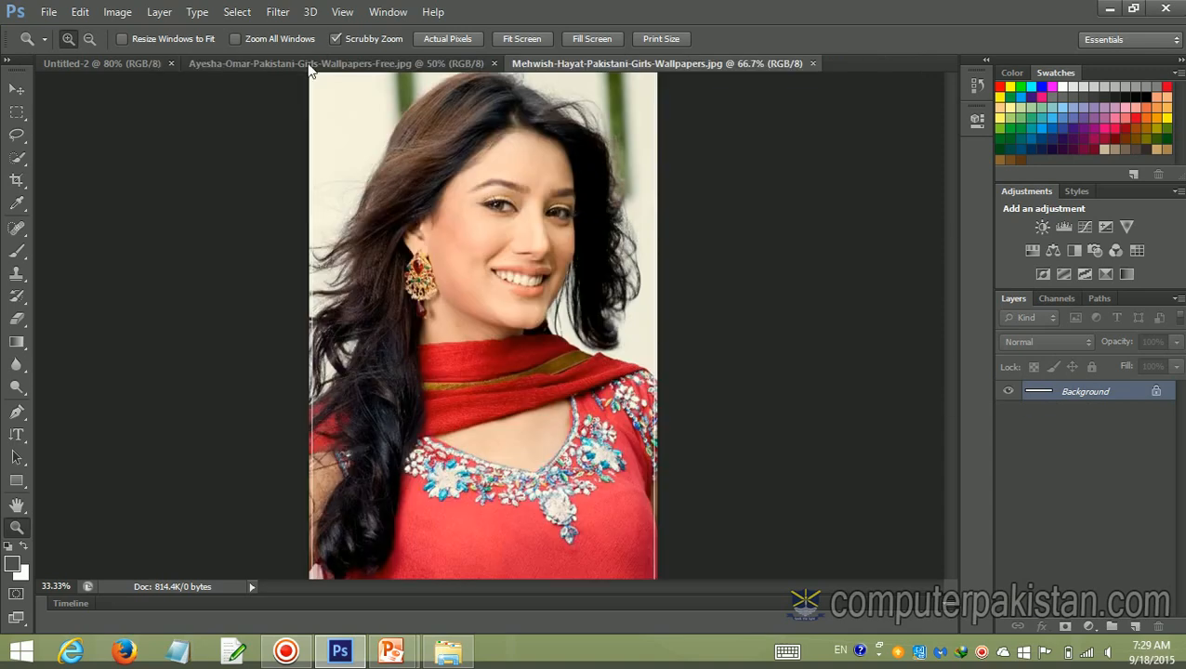
left_click(122, 63)
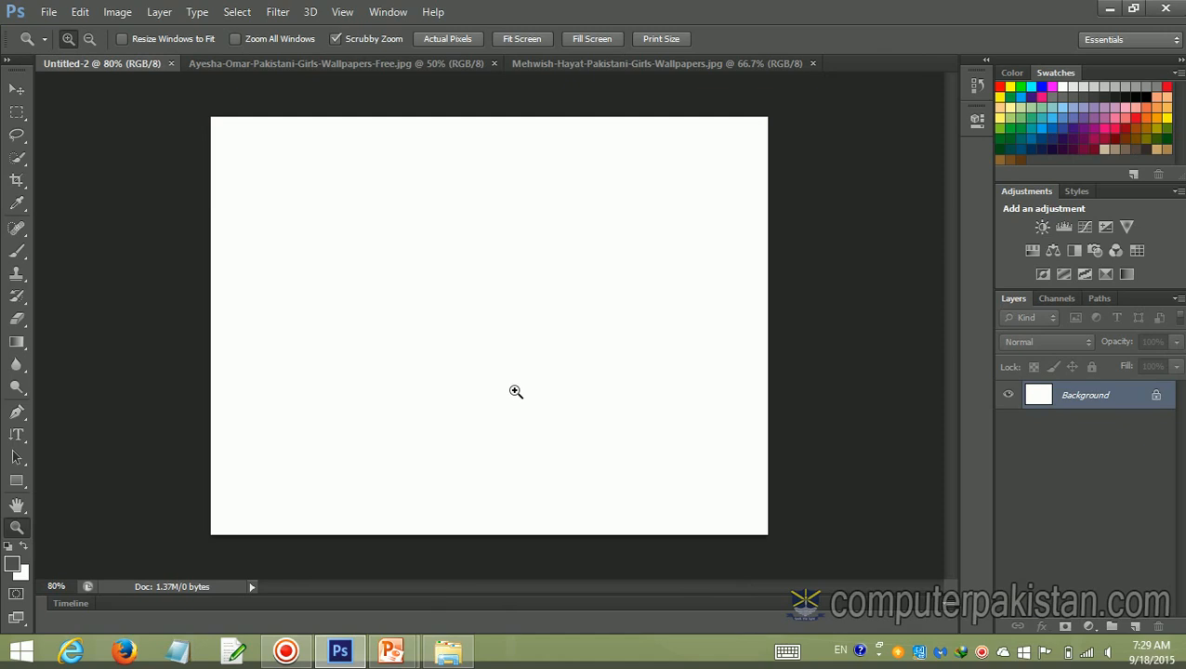
Step: Place Ayesha-Omar-Pakistani-Girls-Wallpapers-Free.jpg into Untitled-2, positioned over the canvas's left half at X about 199 px
left_click(47, 12)
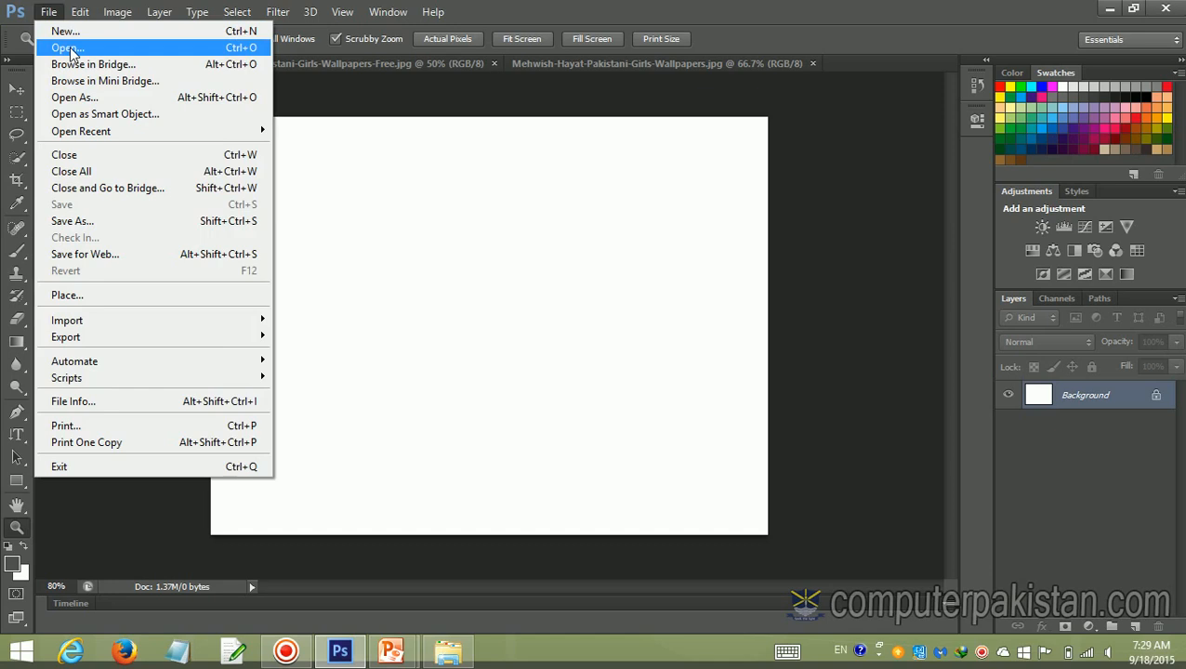
left_click(77, 295)
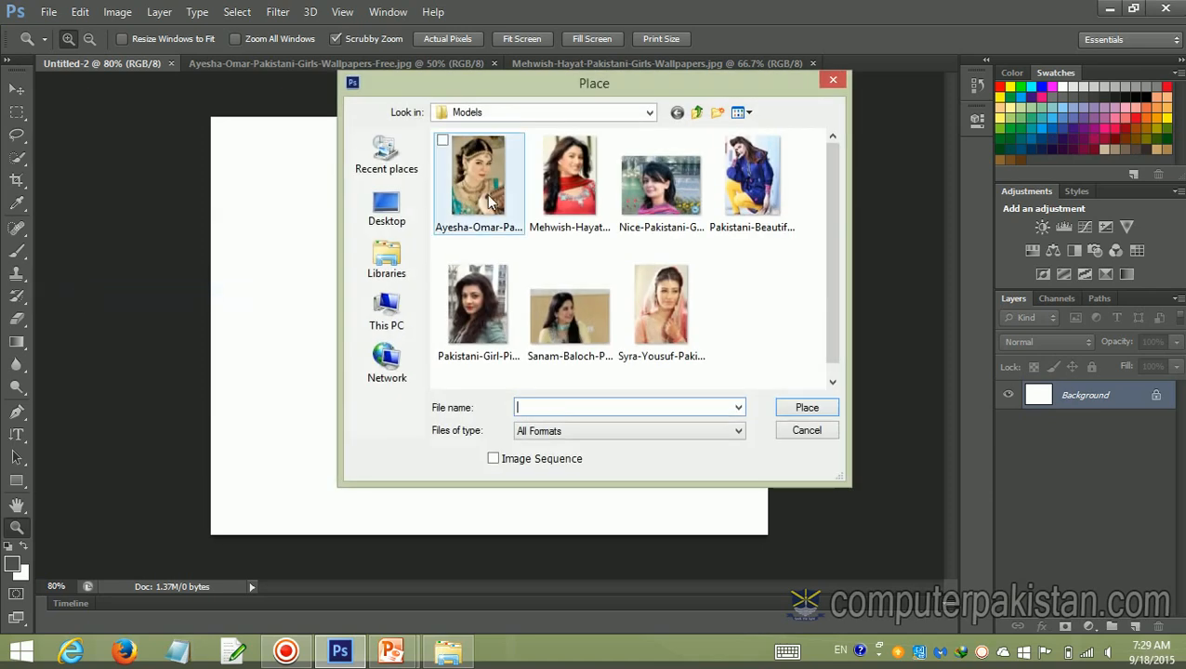
left_click(490, 202)
left_click(804, 410)
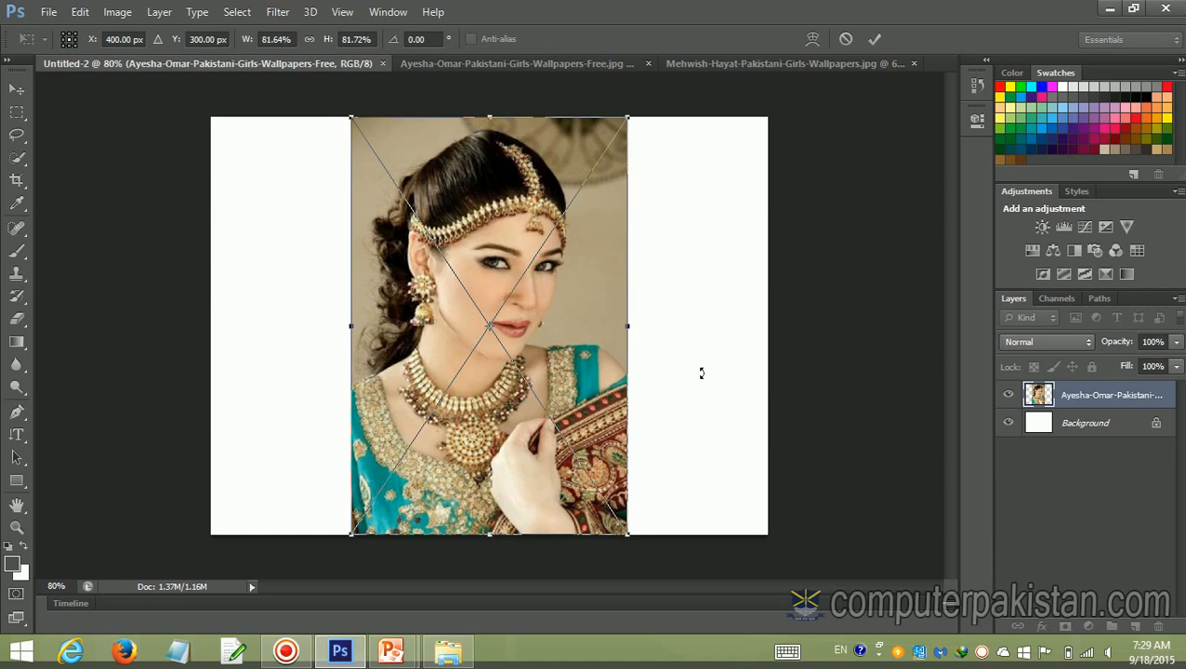
left_click_drag(474, 241, 332, 239)
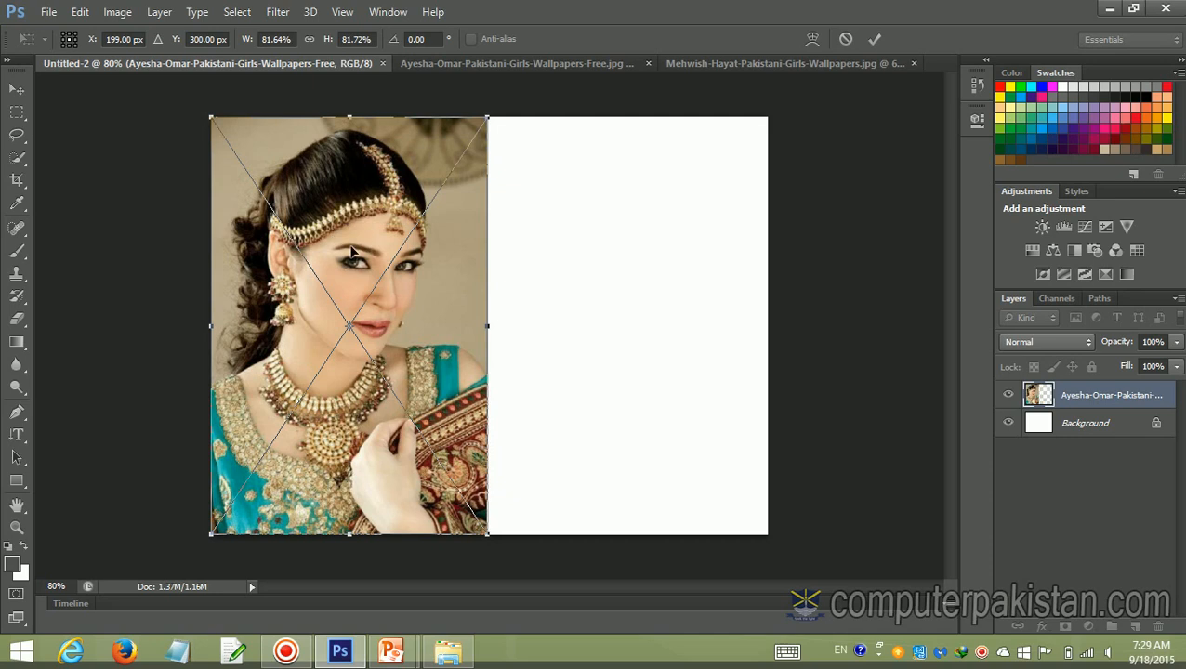
key("Return")
key("z")
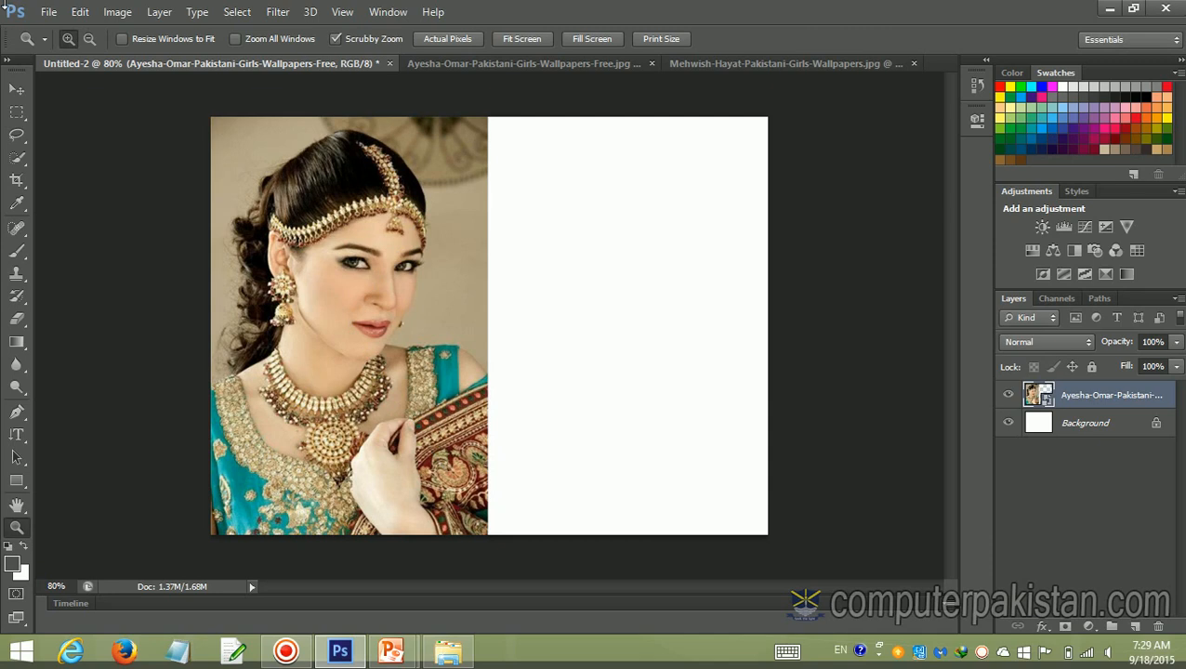
Step: Place Pakistani-Beautiful-Girl-with-Long-Hair-Style.jpg into Untitled-2, positioned over the canvas's right half at X about 603.5 px
left_click(47, 13)
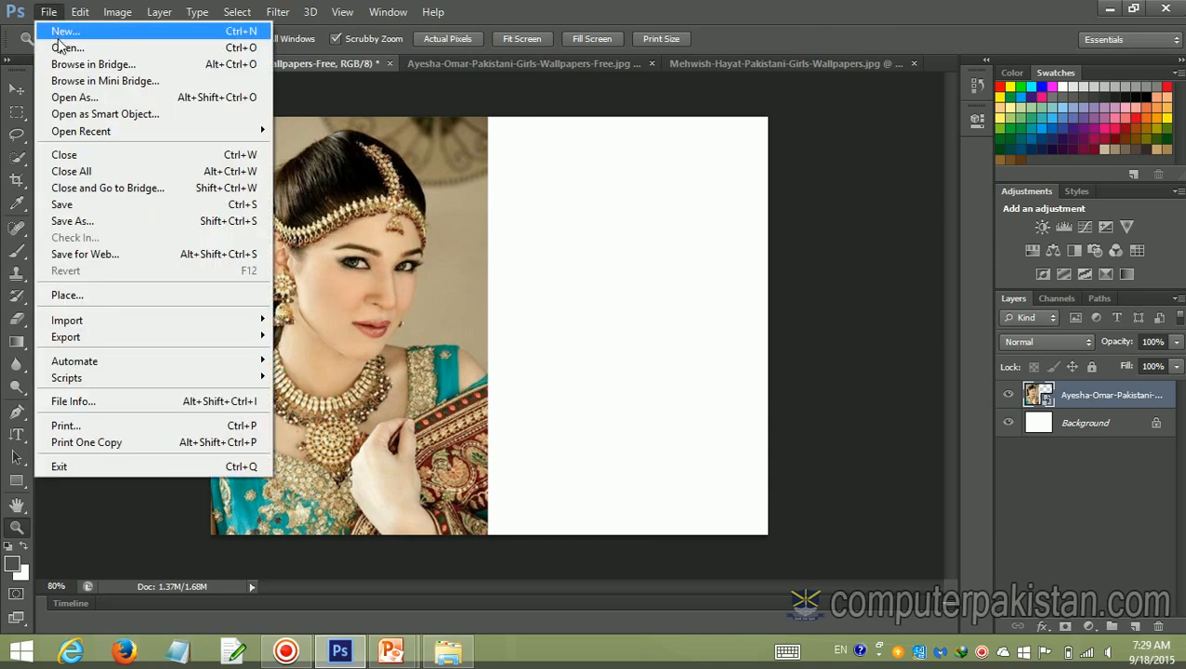
left_click(69, 296)
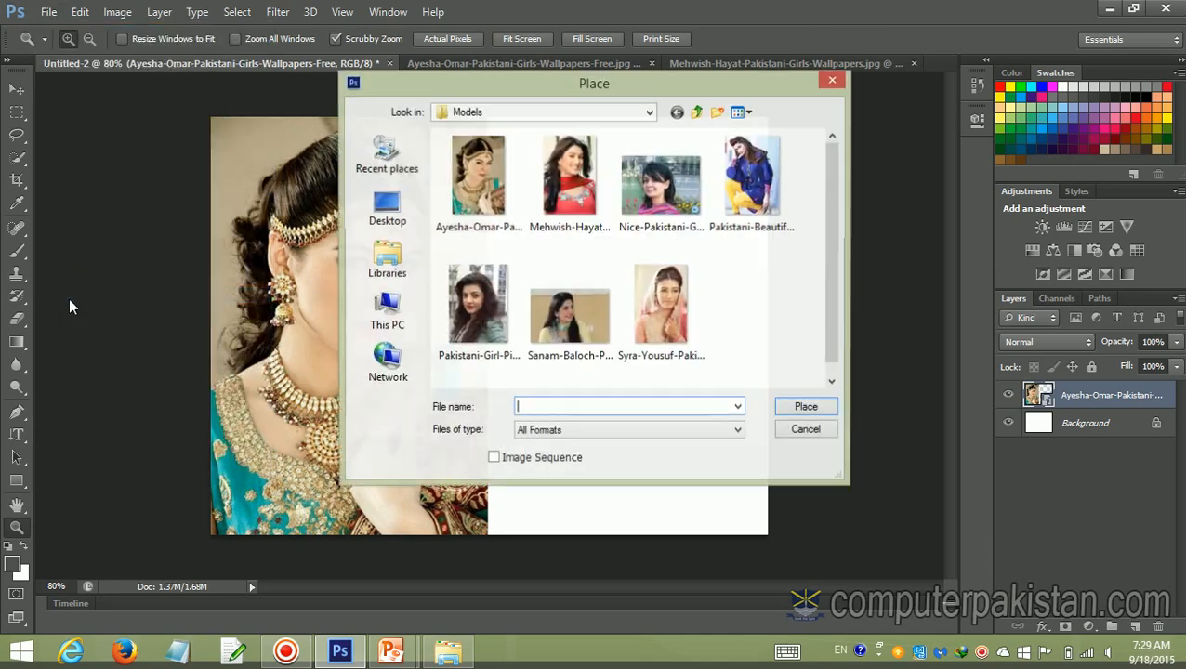
left_click(767, 212)
left_click(796, 409)
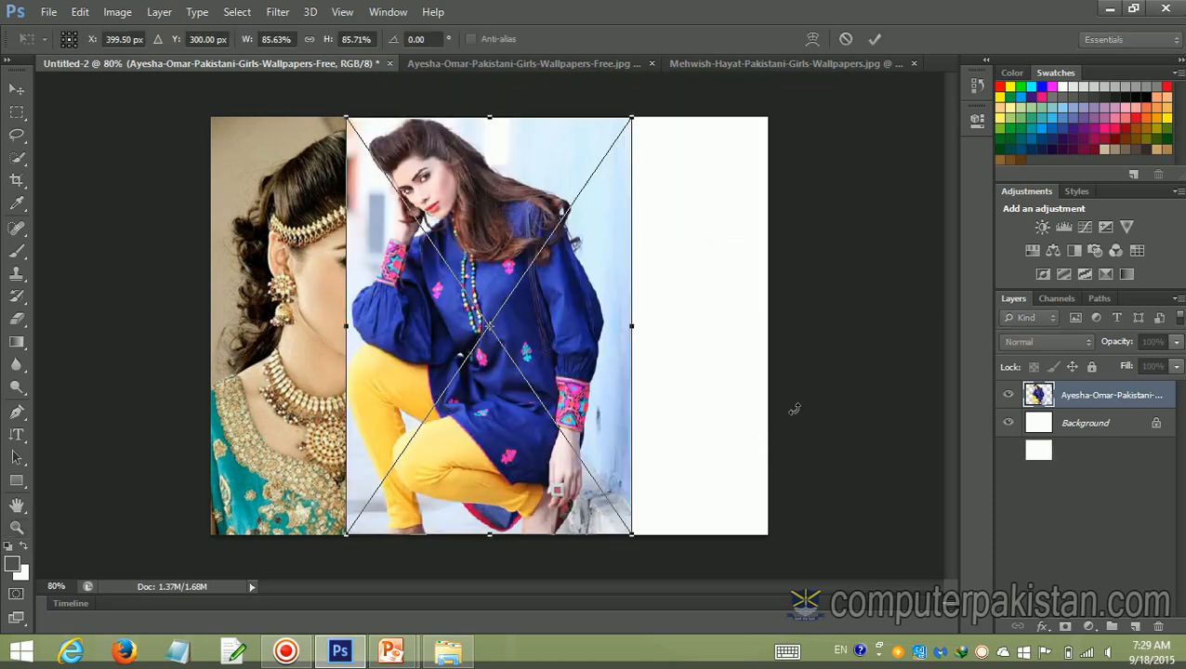
left_click_drag(595, 395, 736, 397)
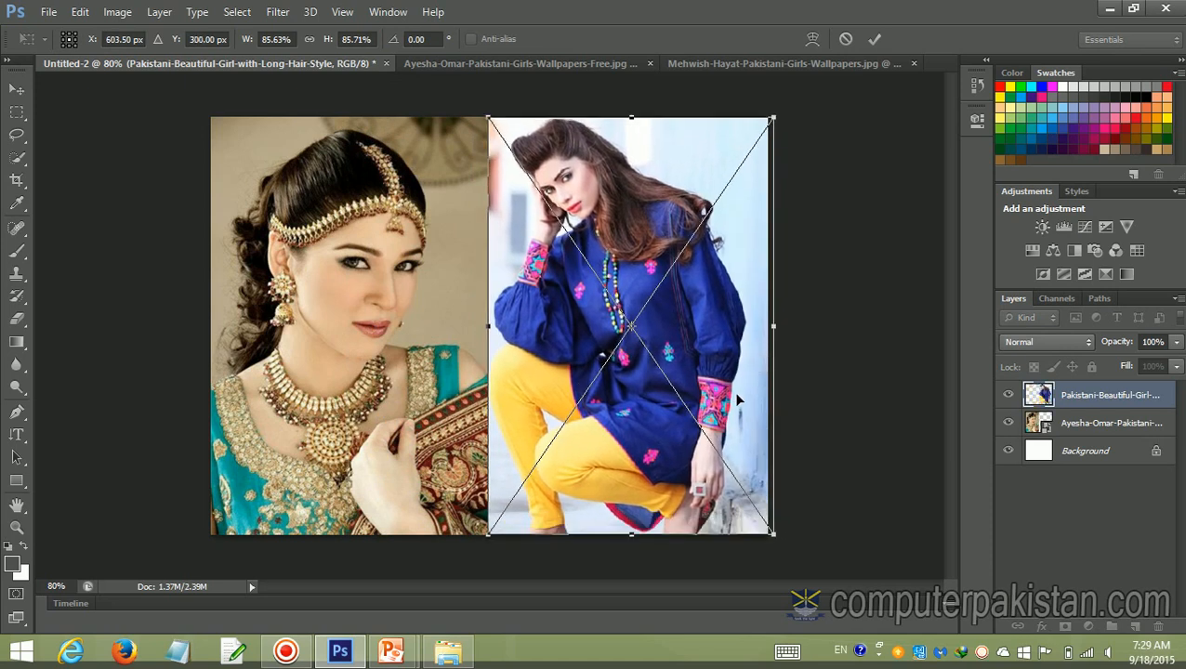
key("Return")
key("z")
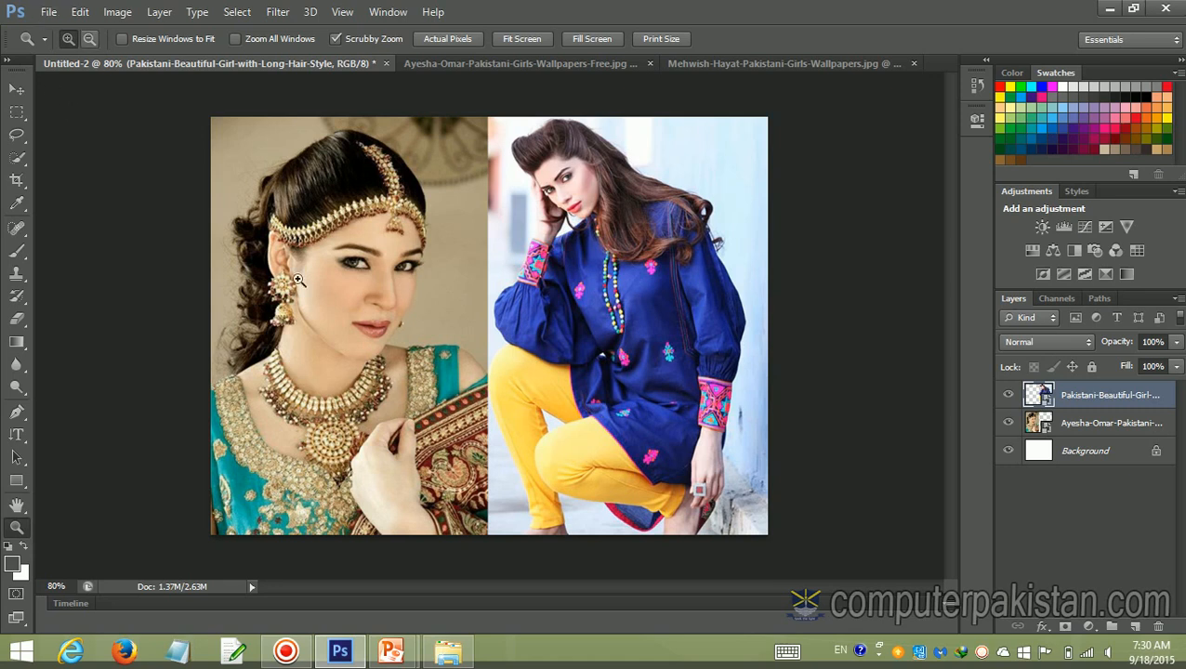
Step: Undock the Ayesha-Omar and Mehwish-Hayat photos as floating windows and move both to the right side of the Untitled-2 canvas
left_click(430, 64)
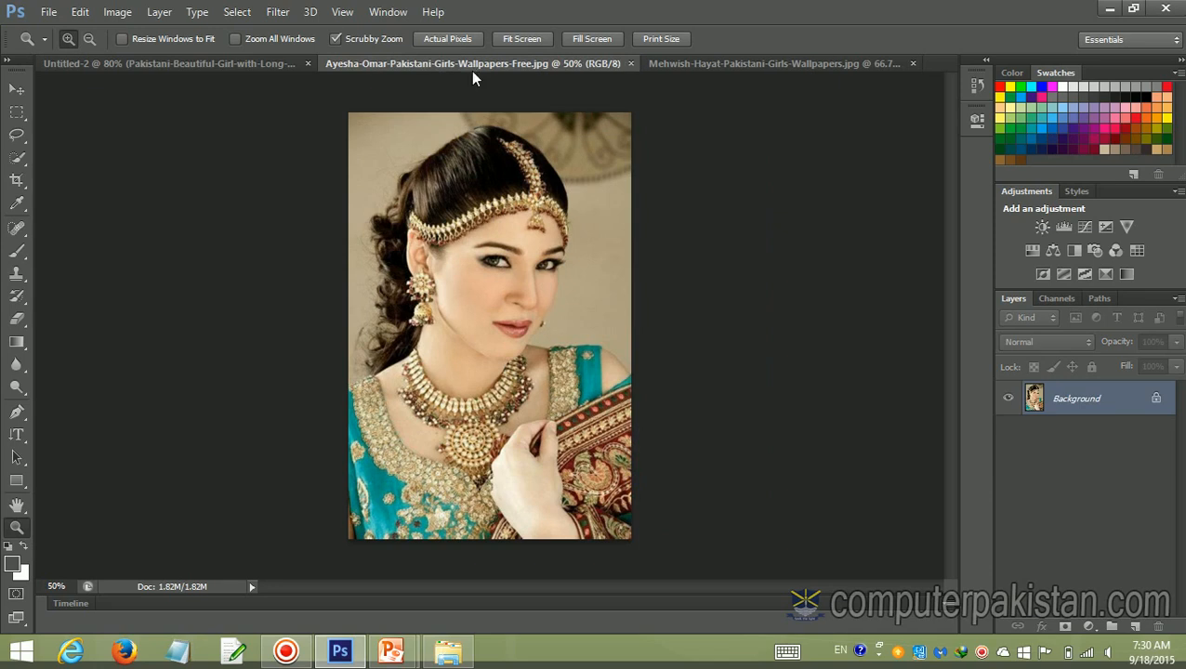
left_click_drag(469, 66, 471, 165)
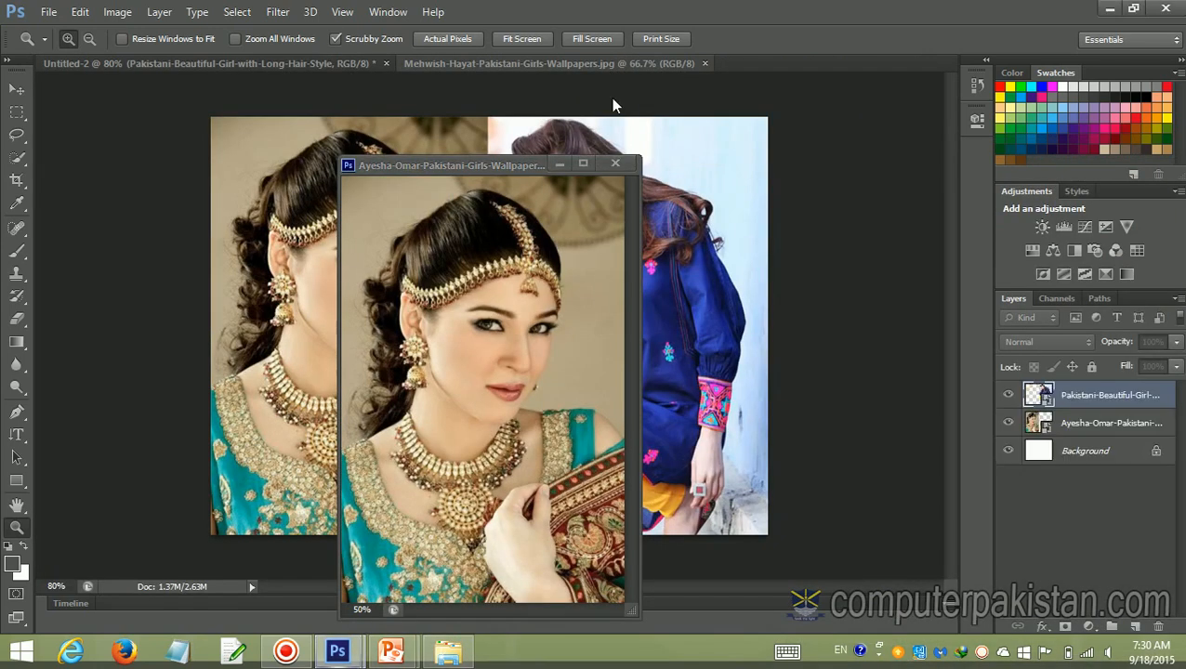
left_click_drag(608, 64, 619, 142)
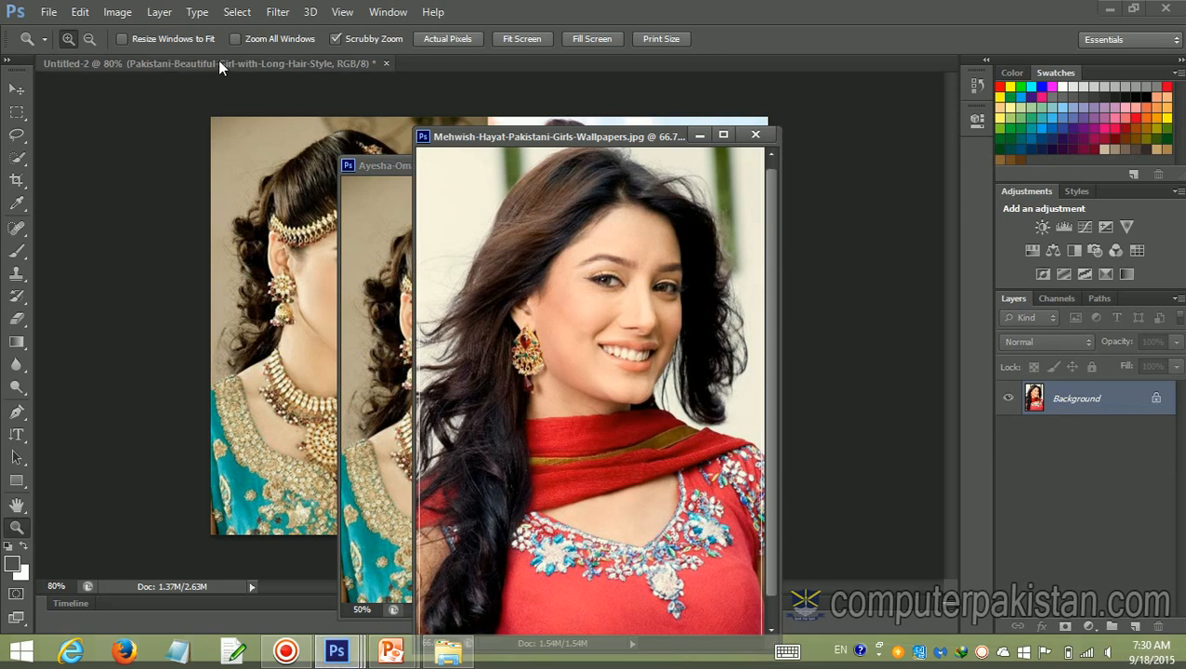
left_click(221, 65)
left_click_drag(376, 165, 882, 103)
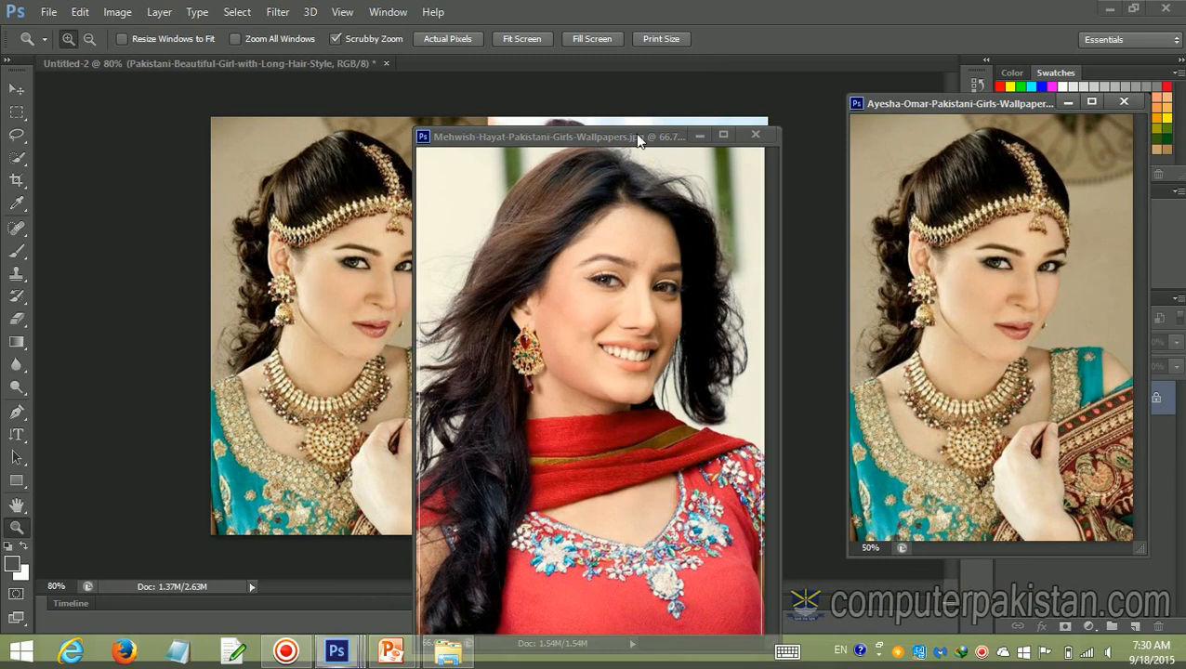
left_click_drag(638, 139, 947, 217)
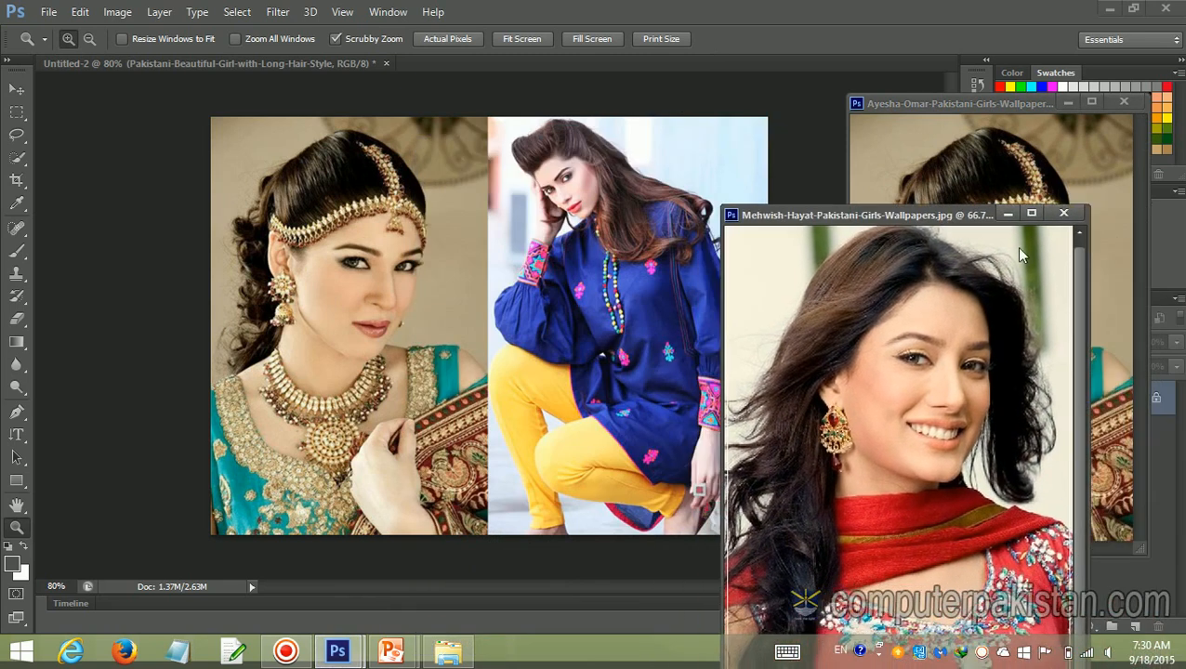
Step: Close the floating Mehwish-Hayat and Ayesha-Omar photo windows, keeping only Untitled-2 open
left_click_drag(1019, 253, 989, 203)
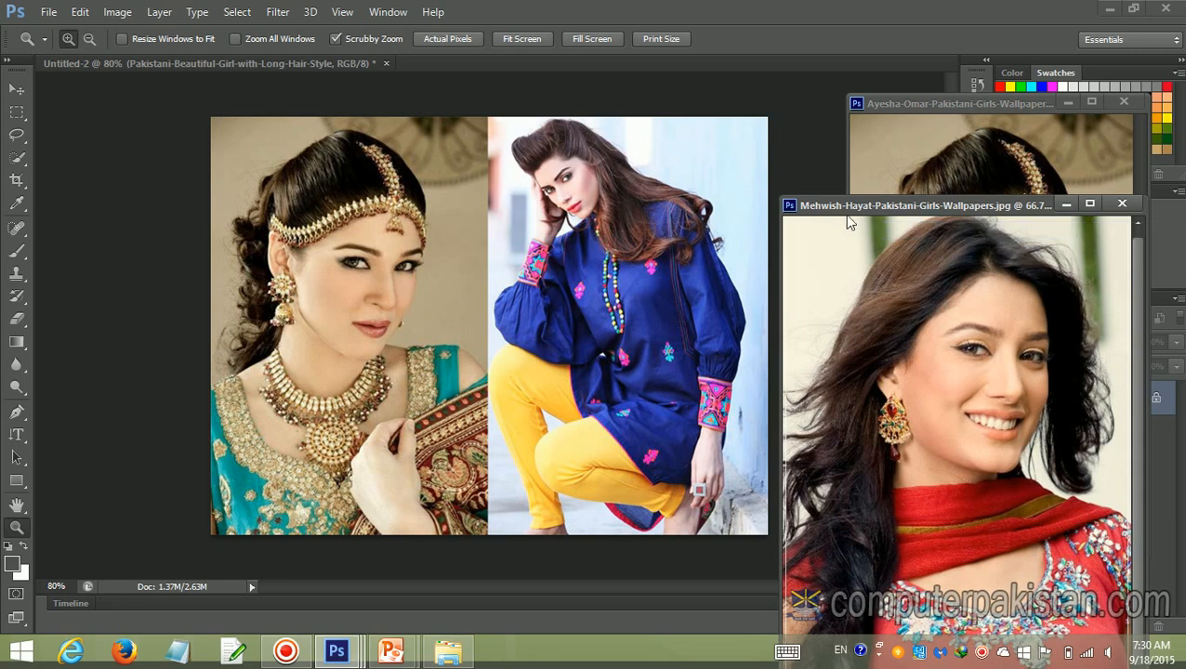
left_click_drag(851, 213, 662, 182)
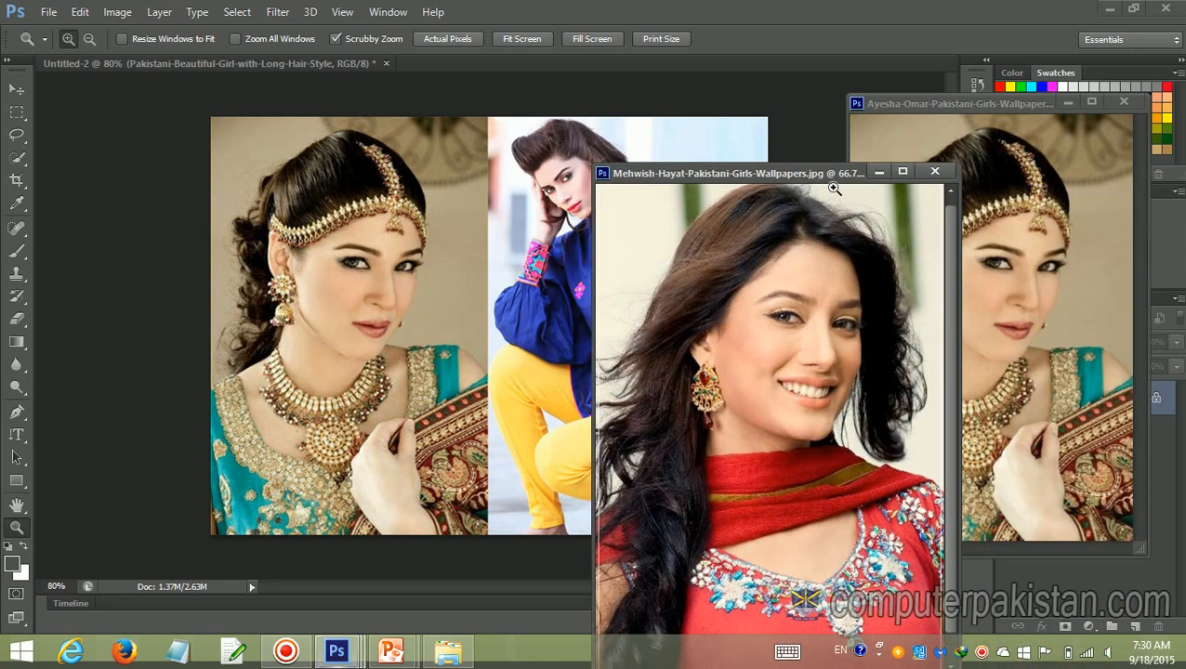
left_click(935, 171)
left_click(1123, 103)
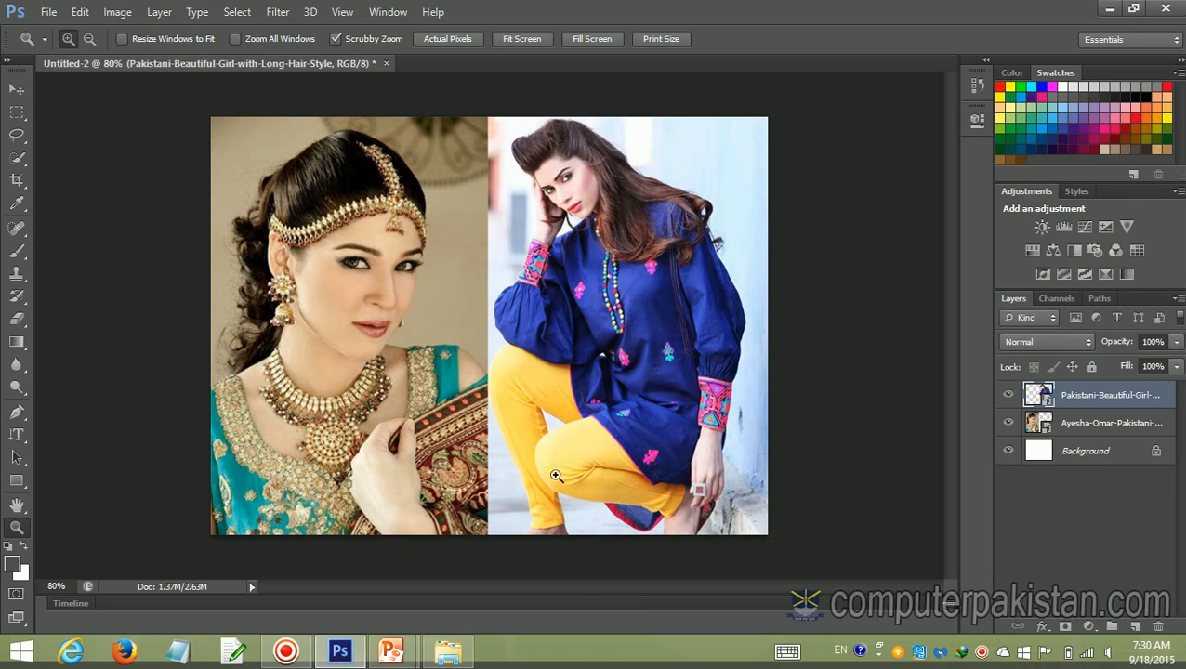
left_click(46, 12)
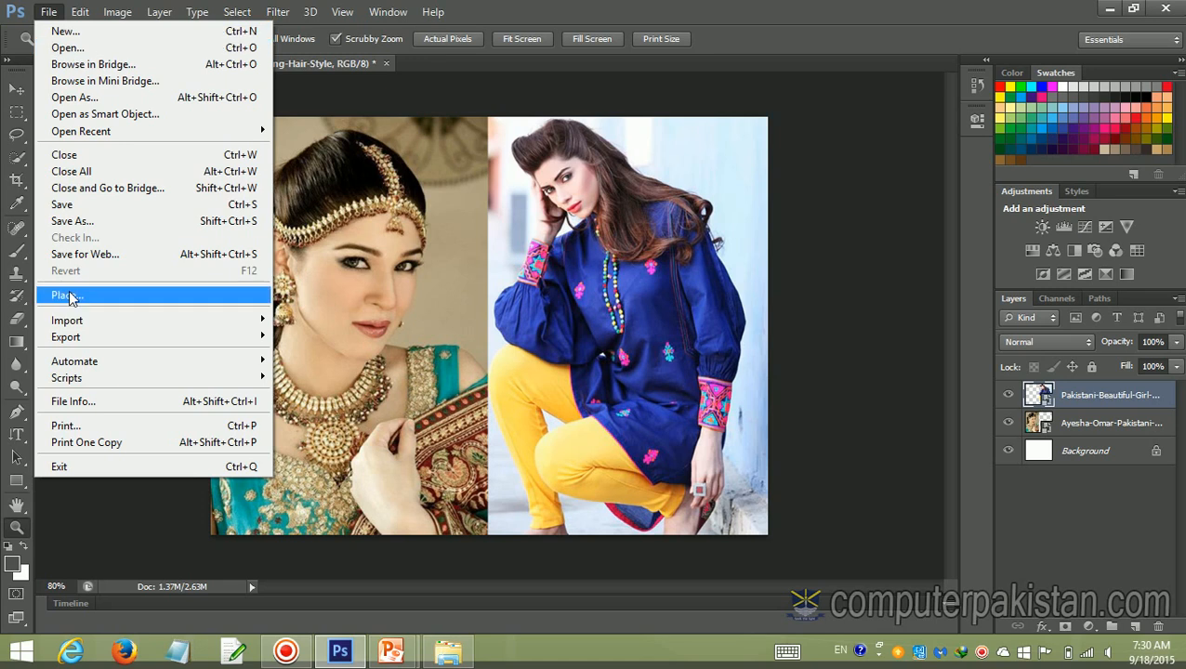
left_click(870, 298)
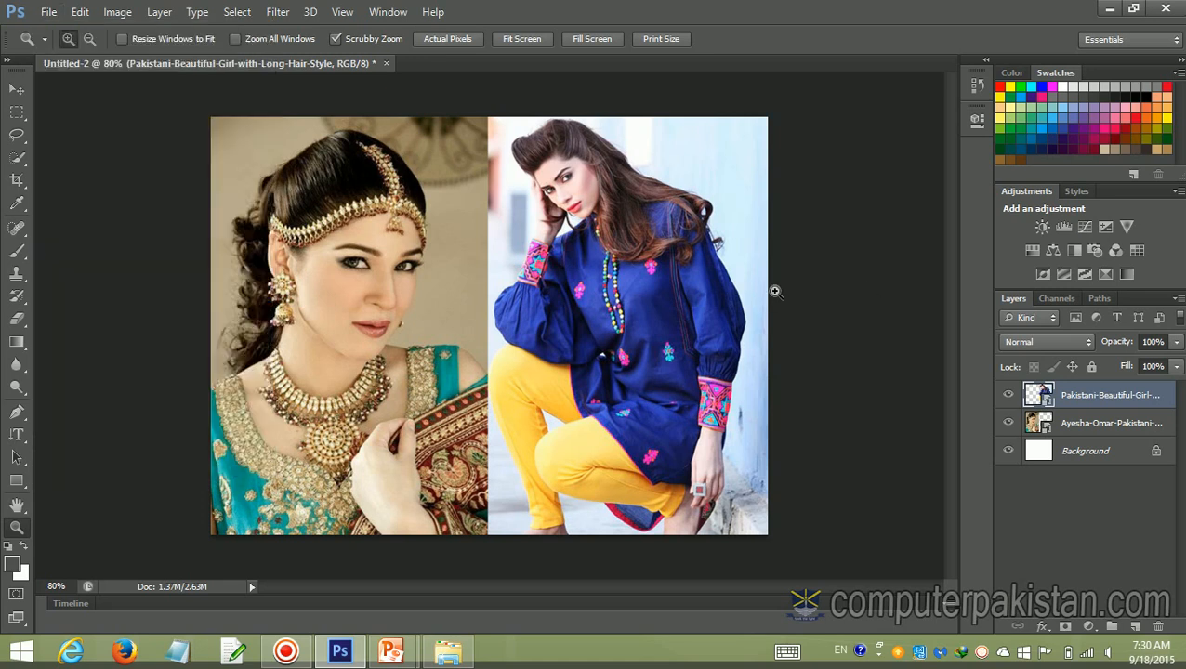
Step: Start saving Untitled-2 under a new name, creating and opening a folder named Project inside the Photoshop CS6 folder
left_click(50, 13)
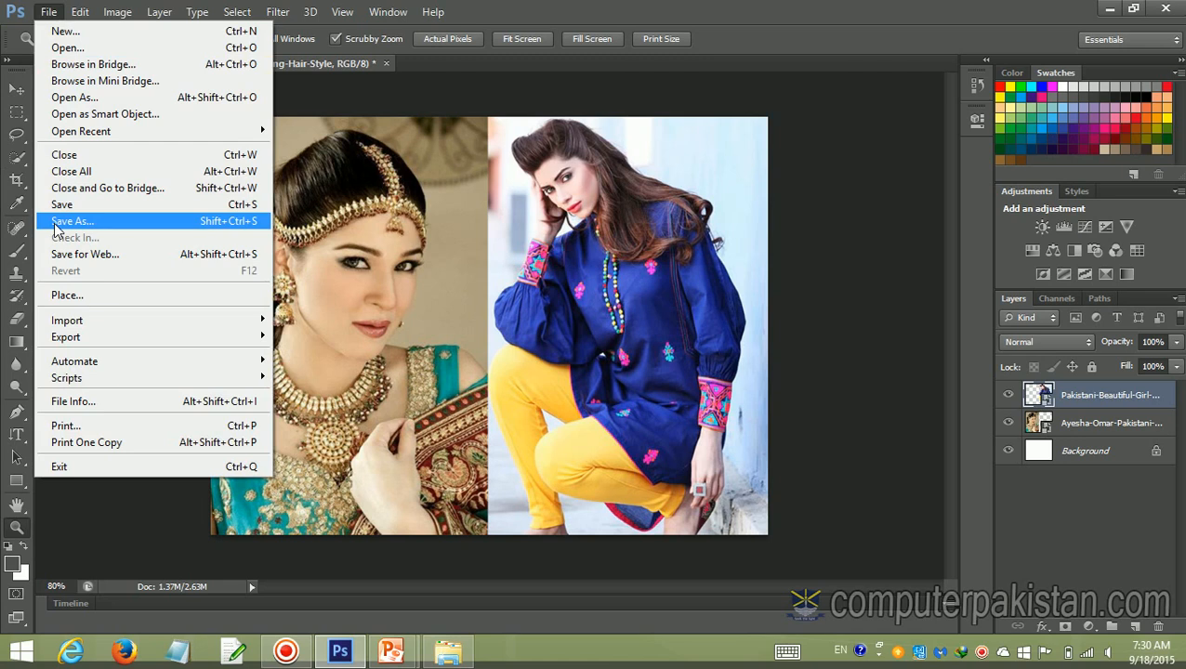
left_click(54, 224)
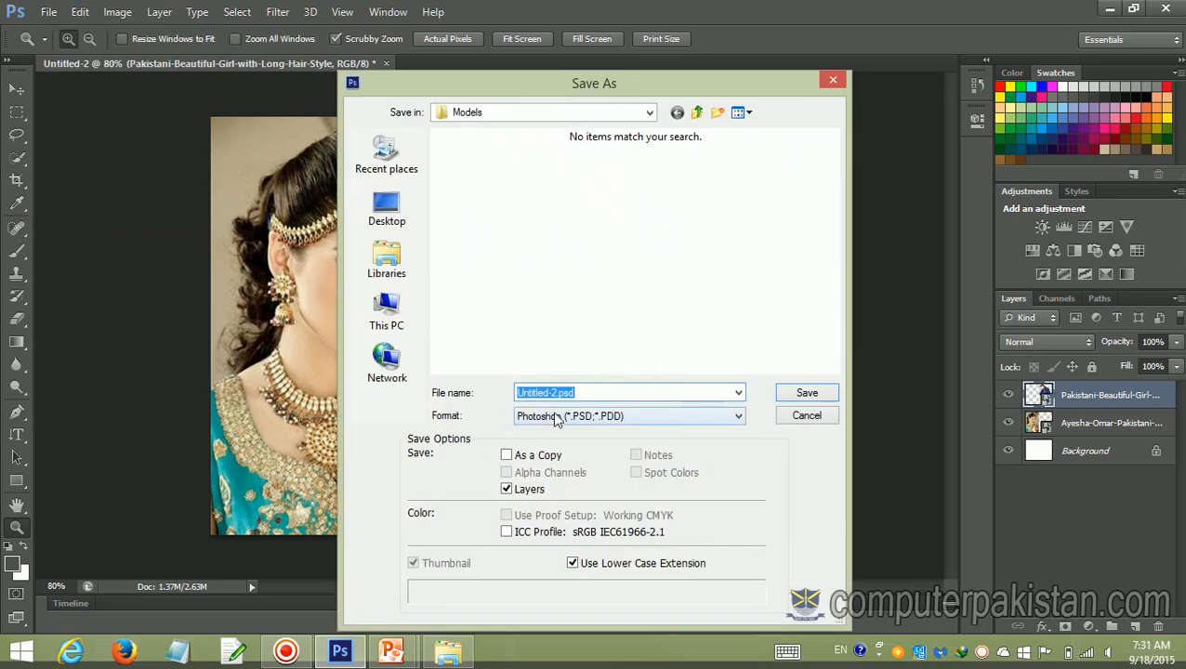
left_click(697, 114)
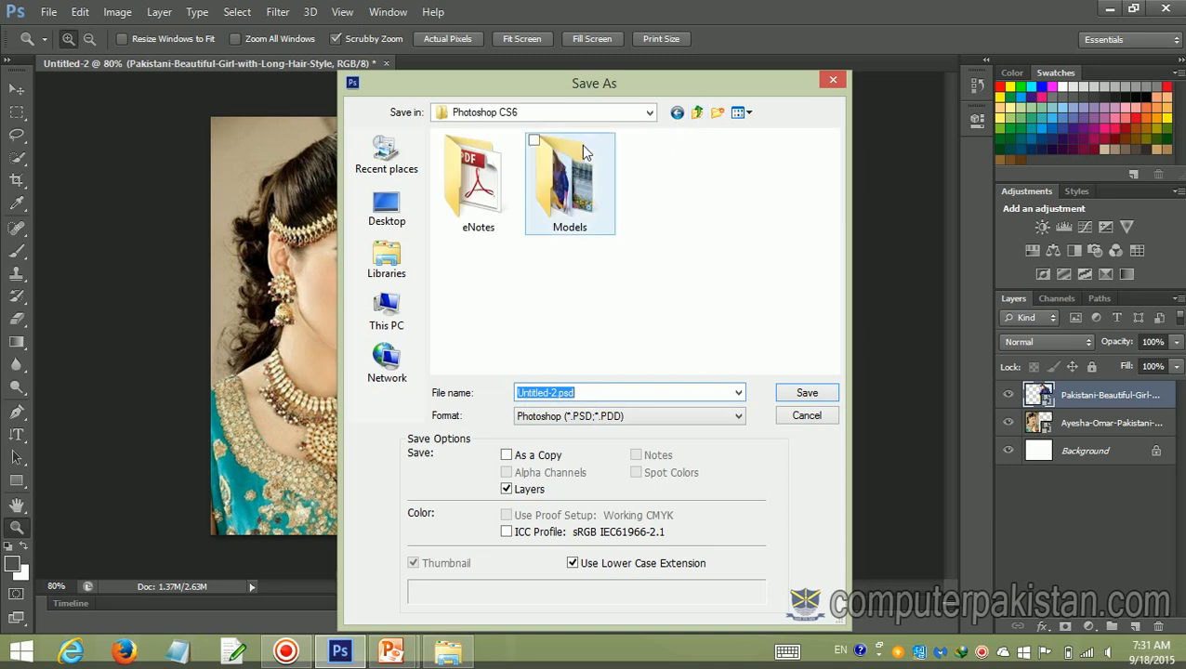
left_click(716, 113)
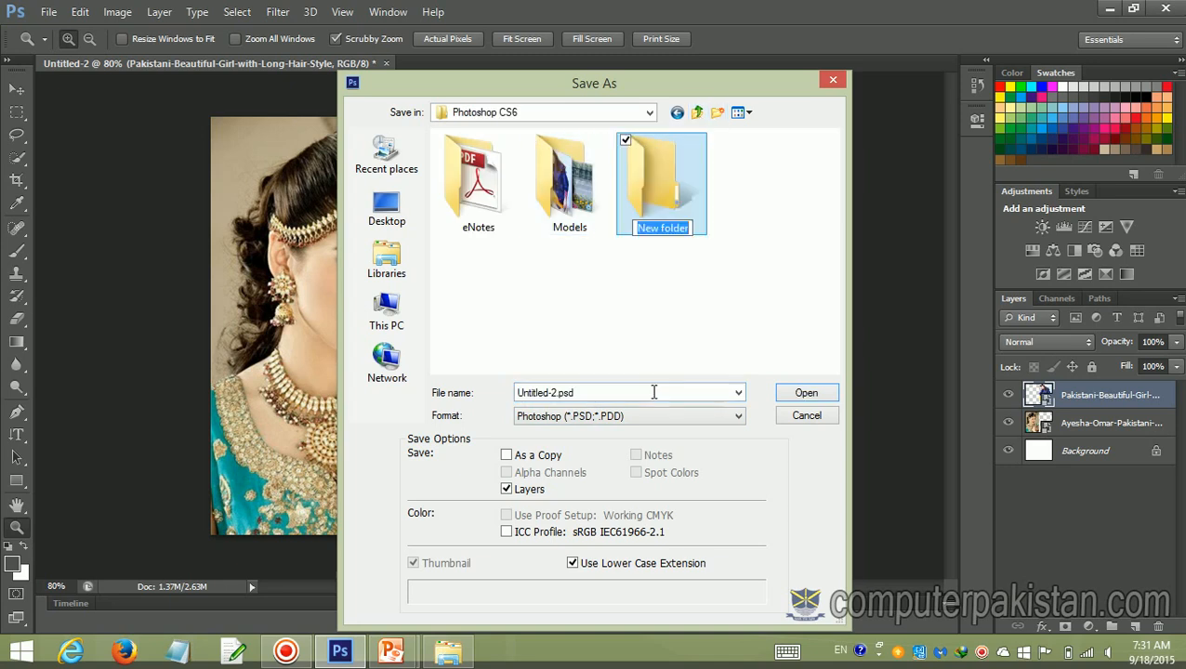
type("Project")
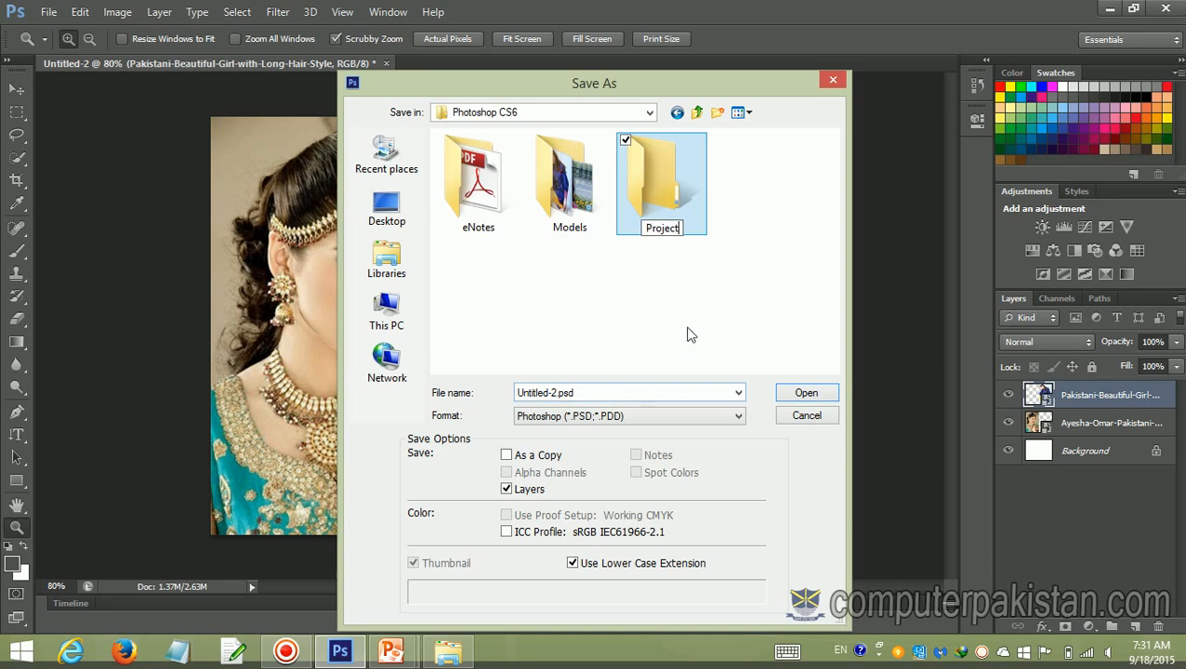
key("Return")
double_click(664, 213)
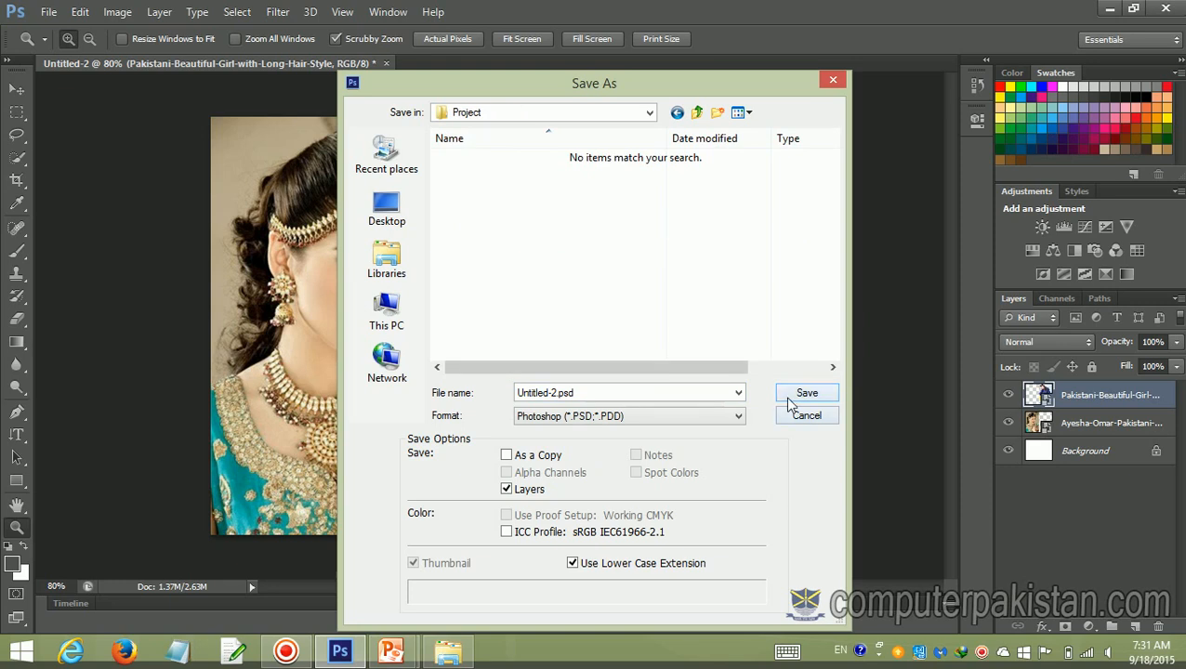
Step: Save the document as Aisha and Model.psd in Photoshop format in the Project folder, with Maximize Compatibility on
double_click(558, 395)
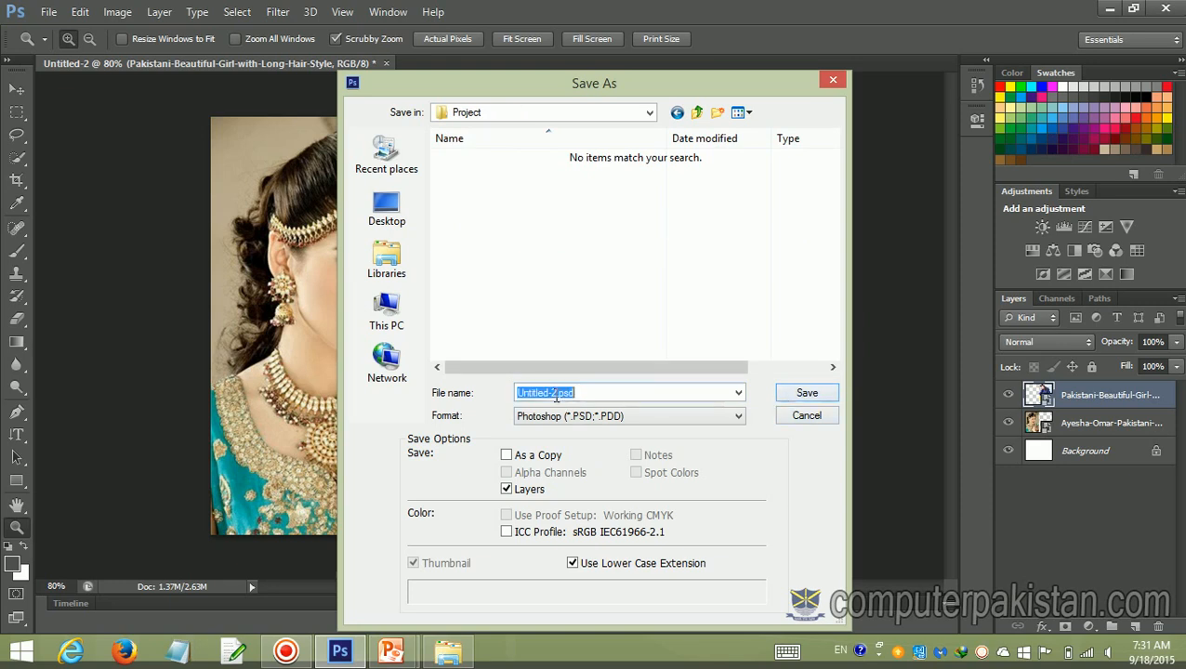
left_click(559, 394)
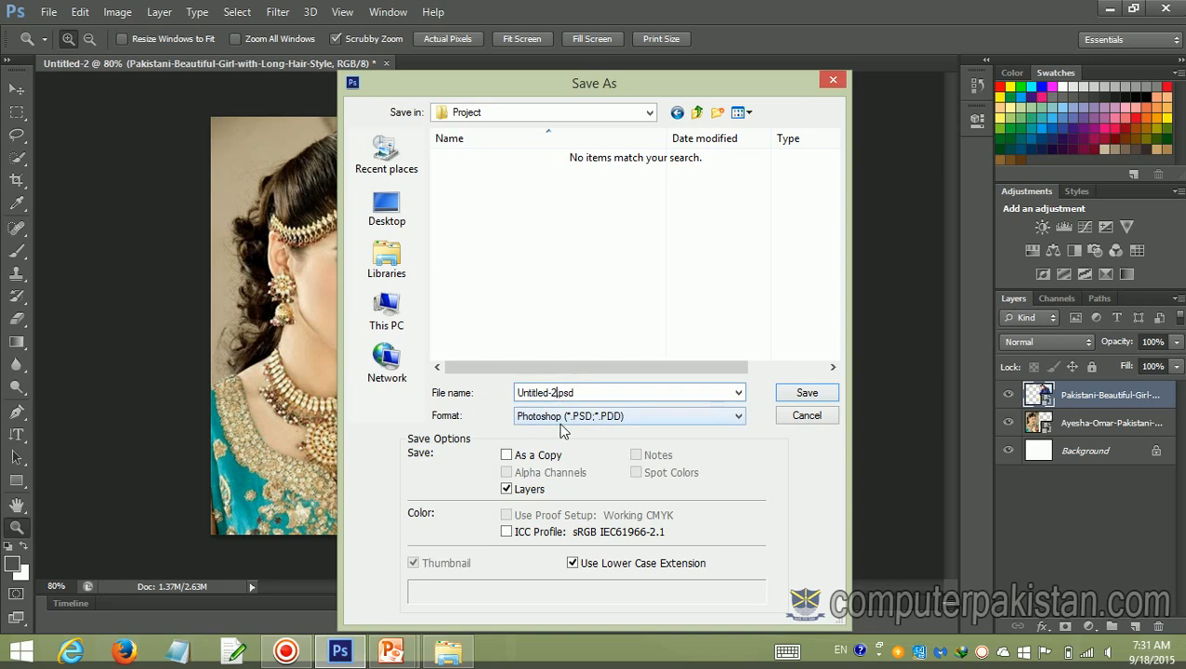
key("BackSpace")
key("BackSpace")
key("BackSpace")
key("BackSpace")
key("BackSpace")
key("BackSpace")
key("BackSpace")
key("BackSpace")
key("BackSpace")
type("Aisha and Model")
left_click(805, 394)
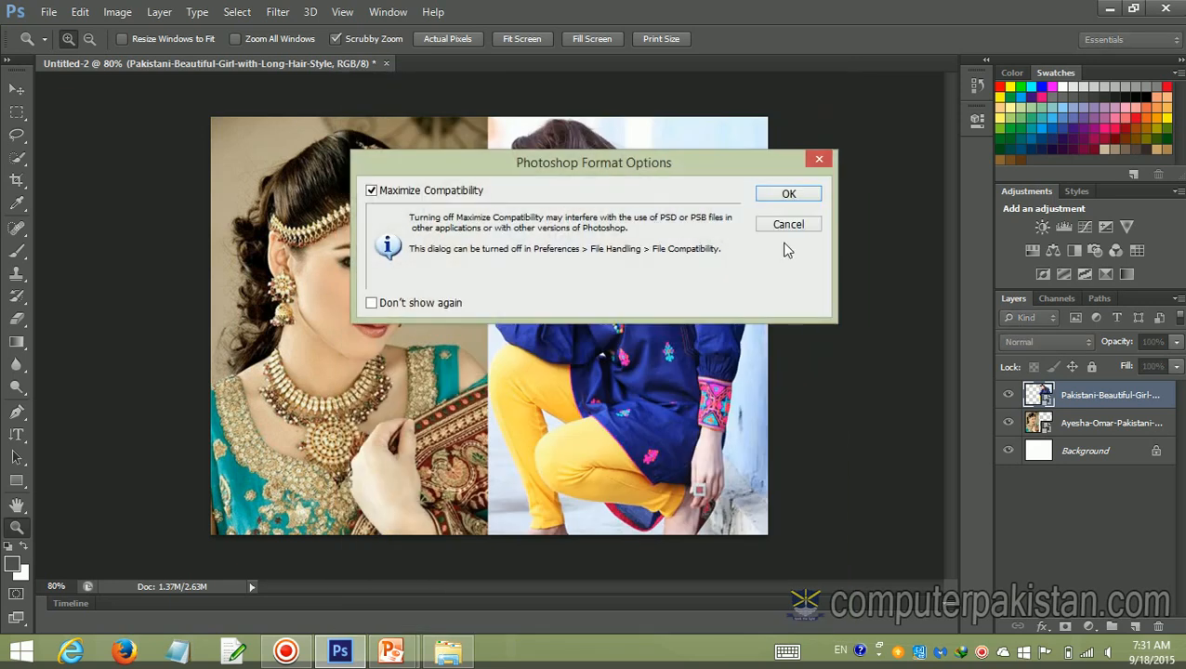
left_click(780, 196)
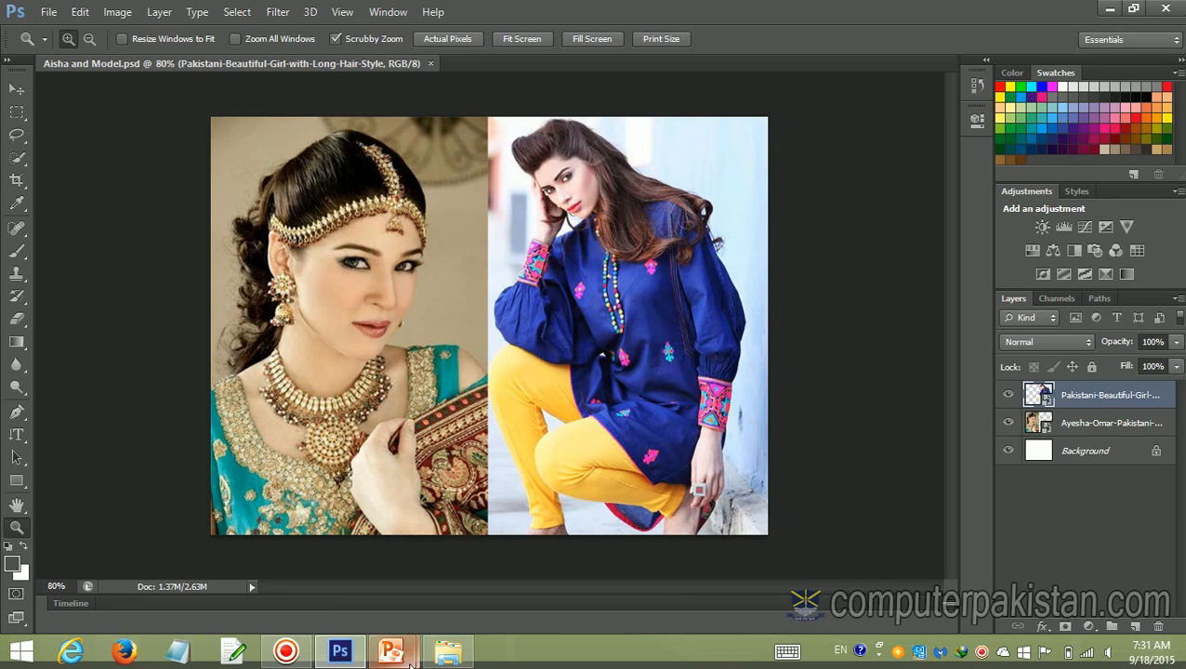
Step: Save a JPEG copy as Aisha and Model.jpg in the Project folder, with the quality raised to the largest file size
left_click(53, 13)
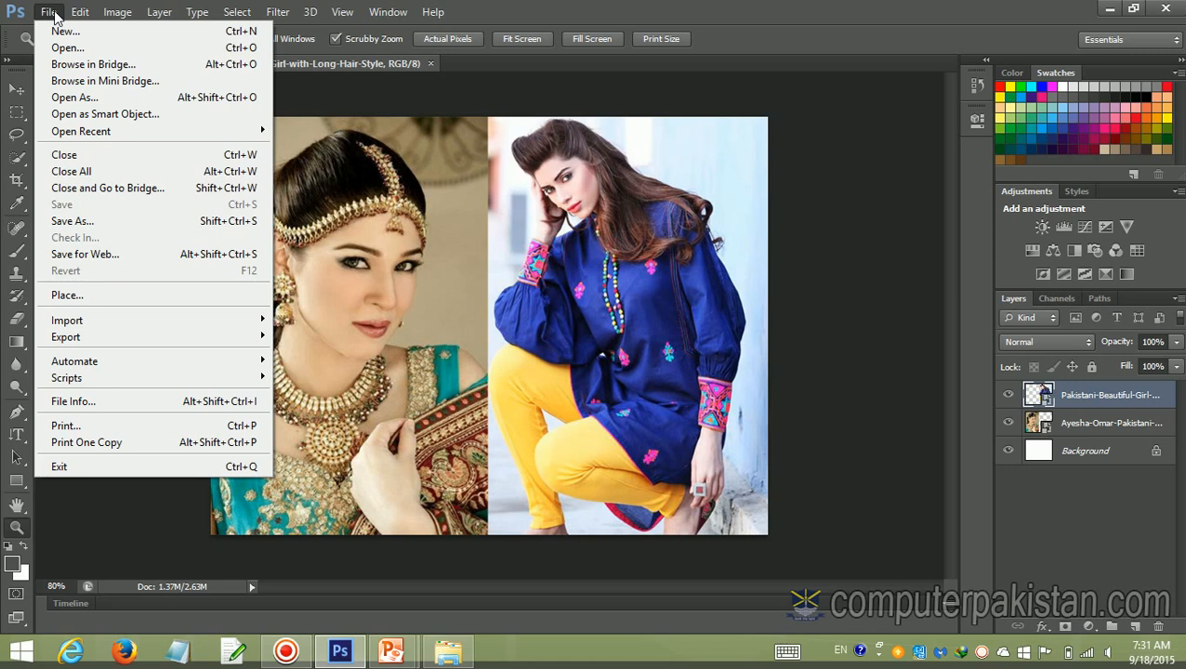
left_click(78, 224)
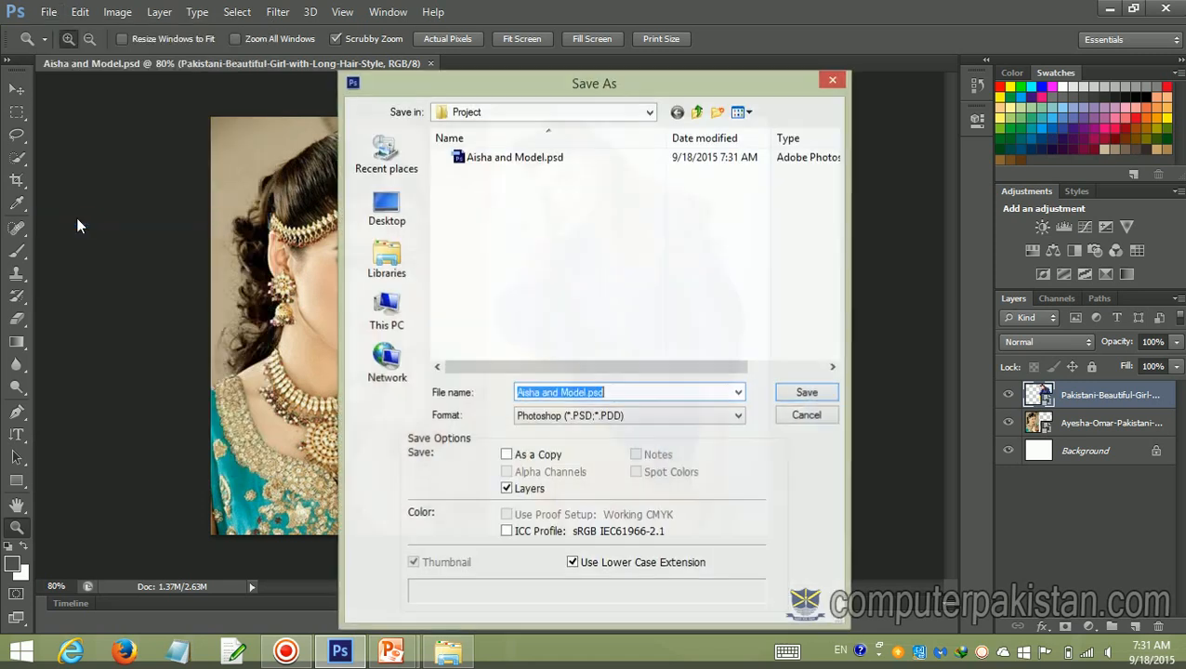
left_click(738, 417)
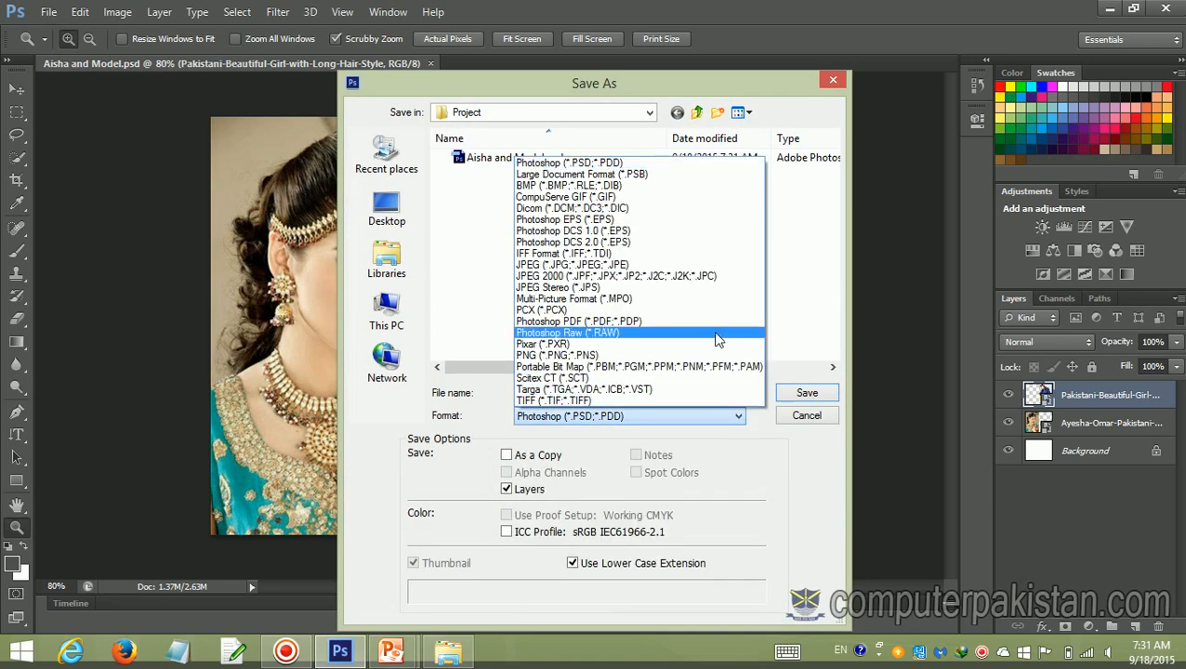
left_click(698, 265)
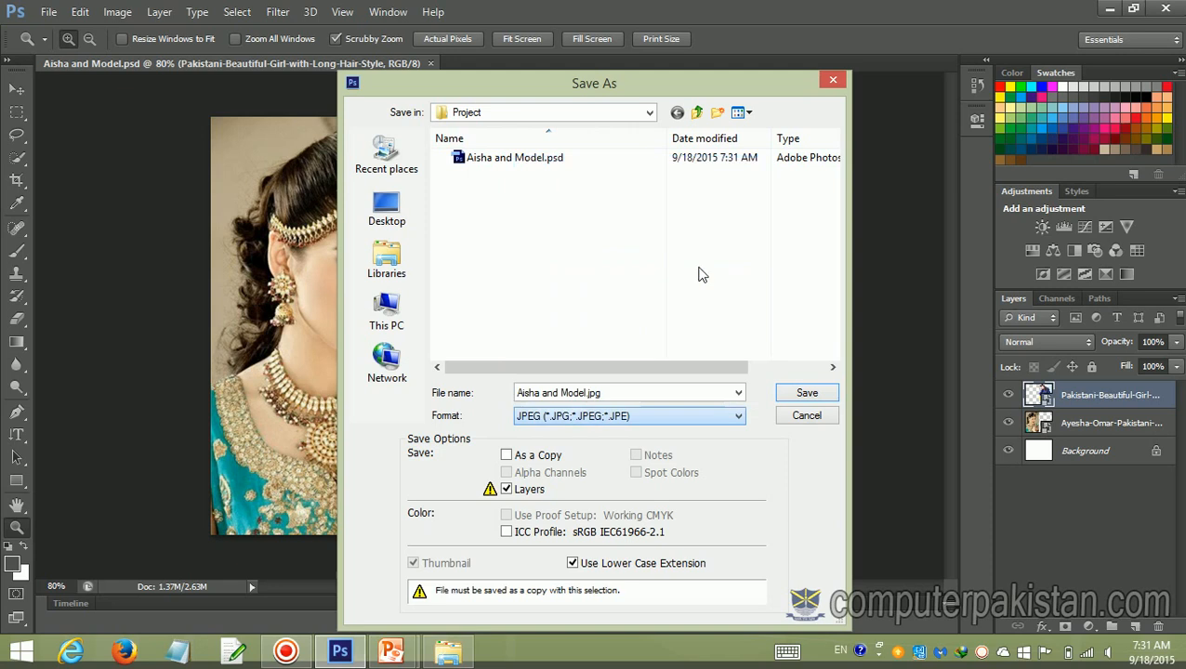
left_click(810, 392)
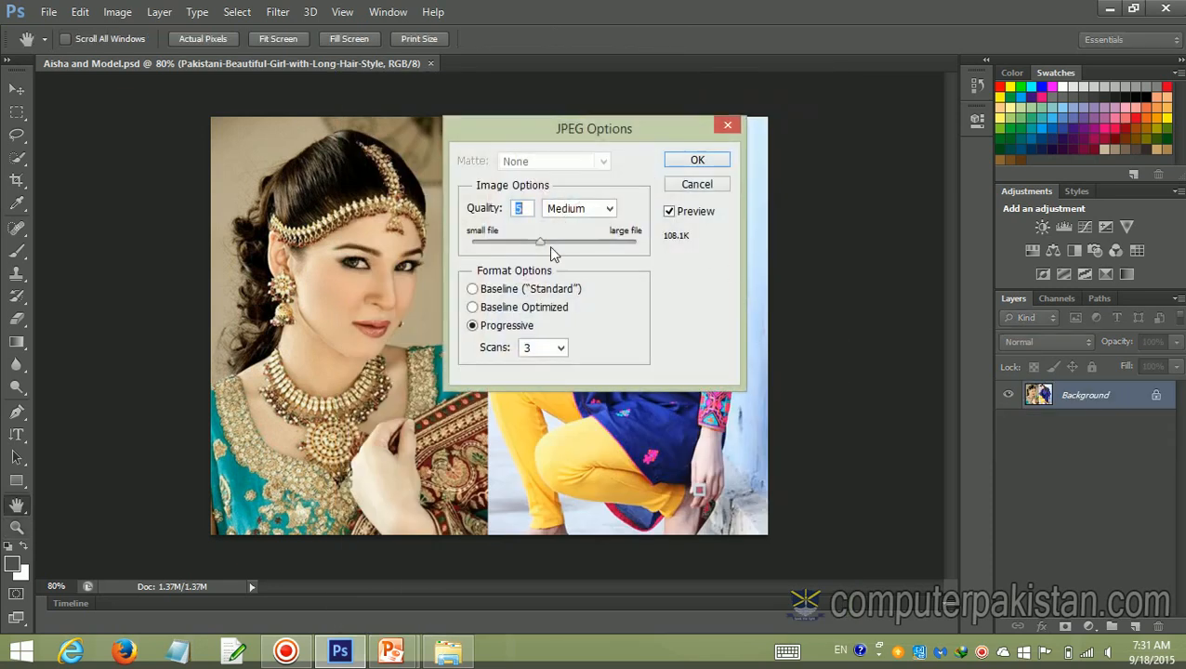
left_click_drag(541, 241, 635, 253)
left_click(692, 163)
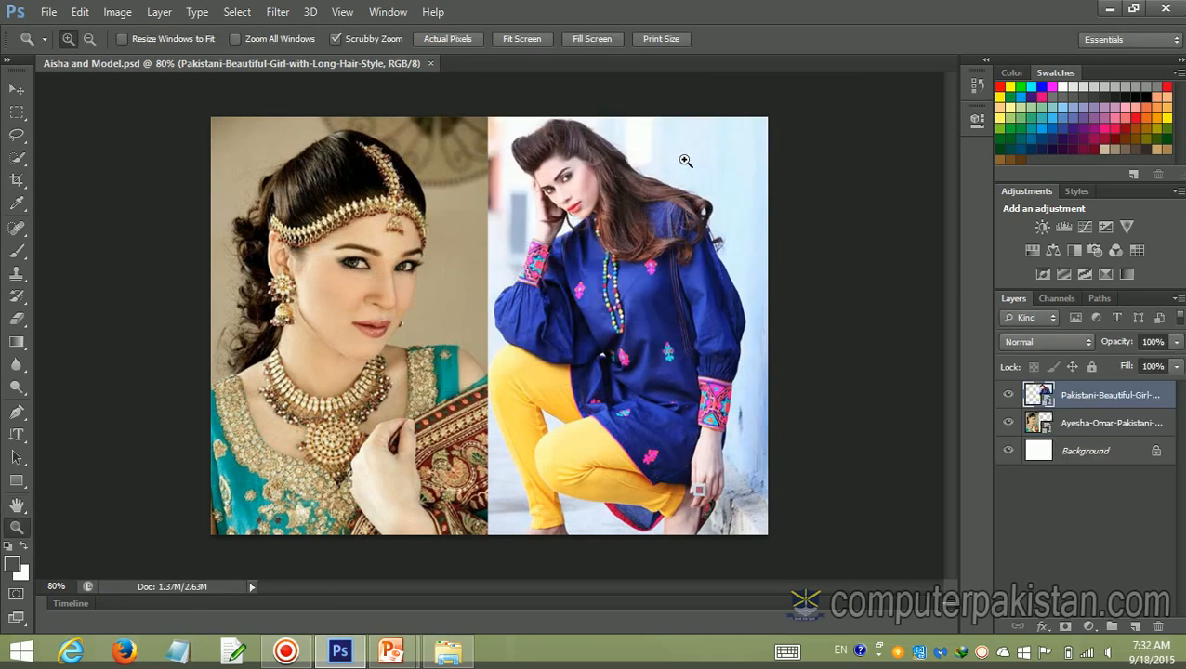
Step: Switch to File Explorer, open Aisha and Model.psd from the Project folder in Photoshop, and return to the folder
left_click(462, 658)
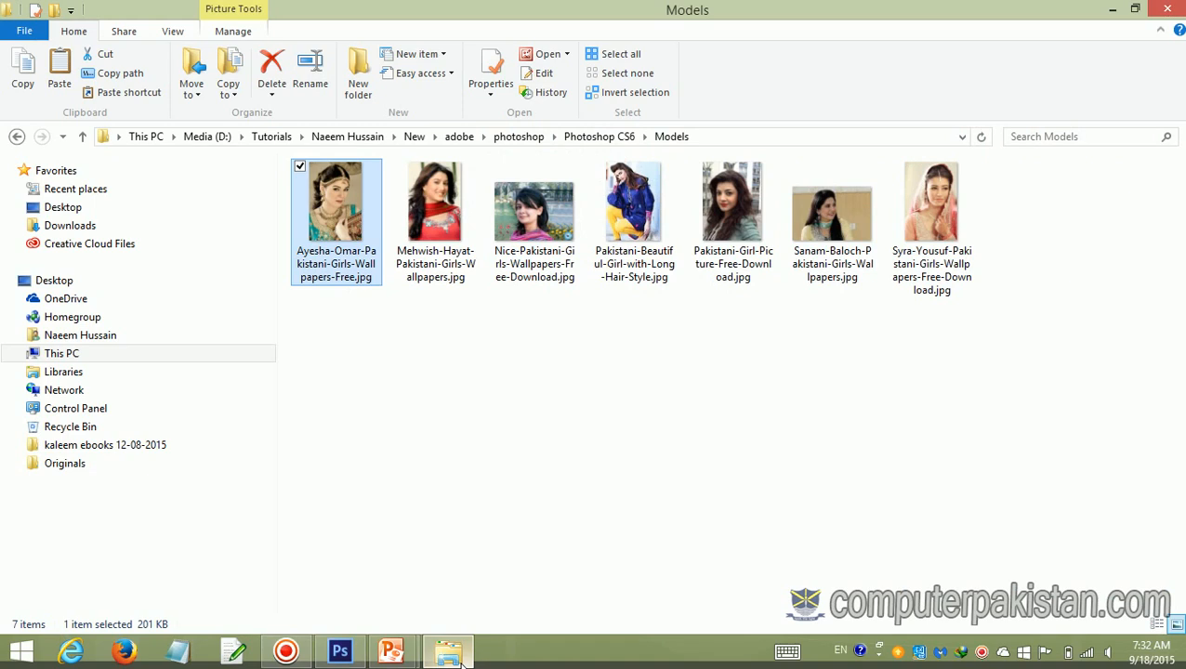
left_click(17, 136)
double_click(526, 244)
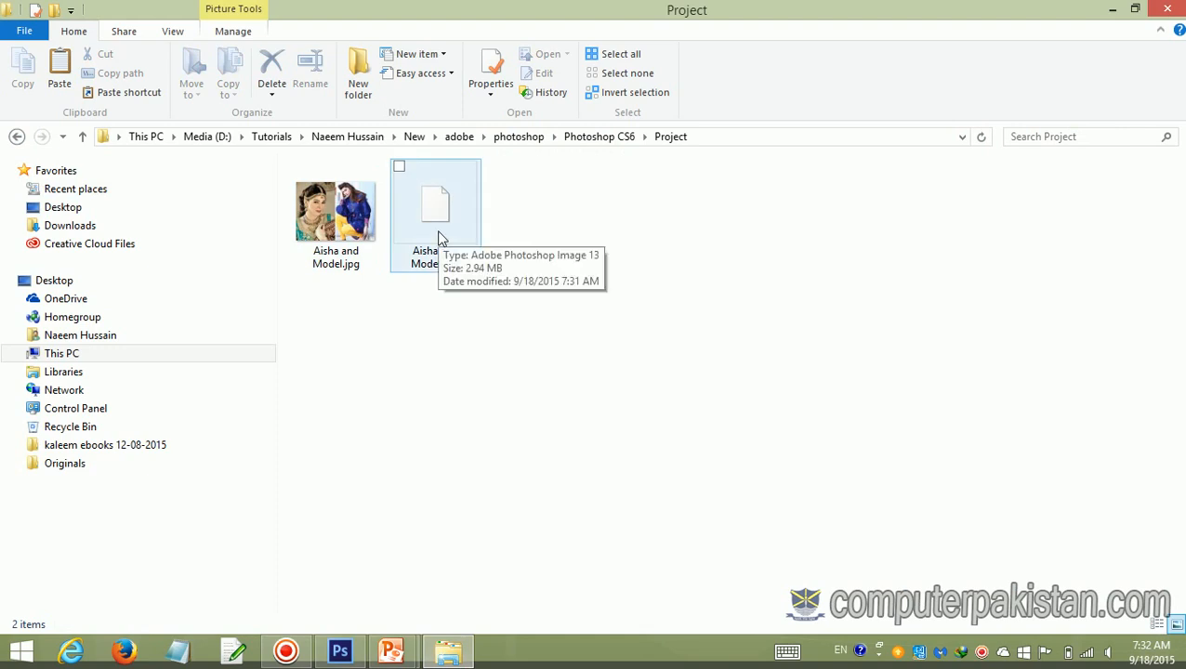
double_click(440, 238)
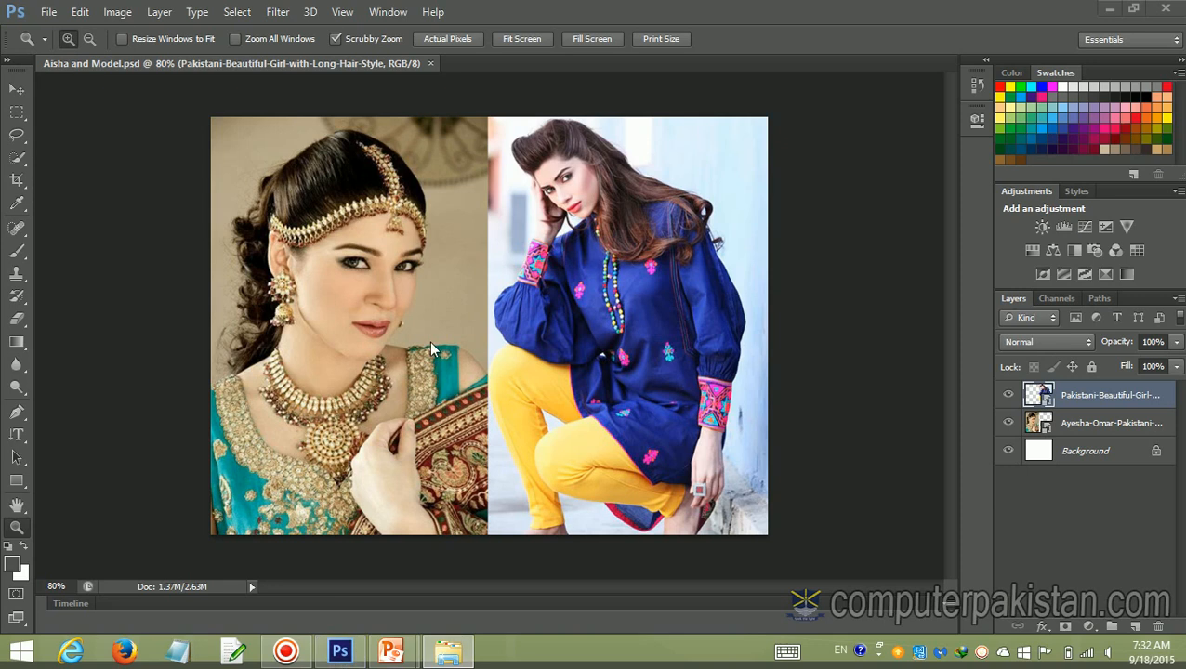
left_click(1111, 8)
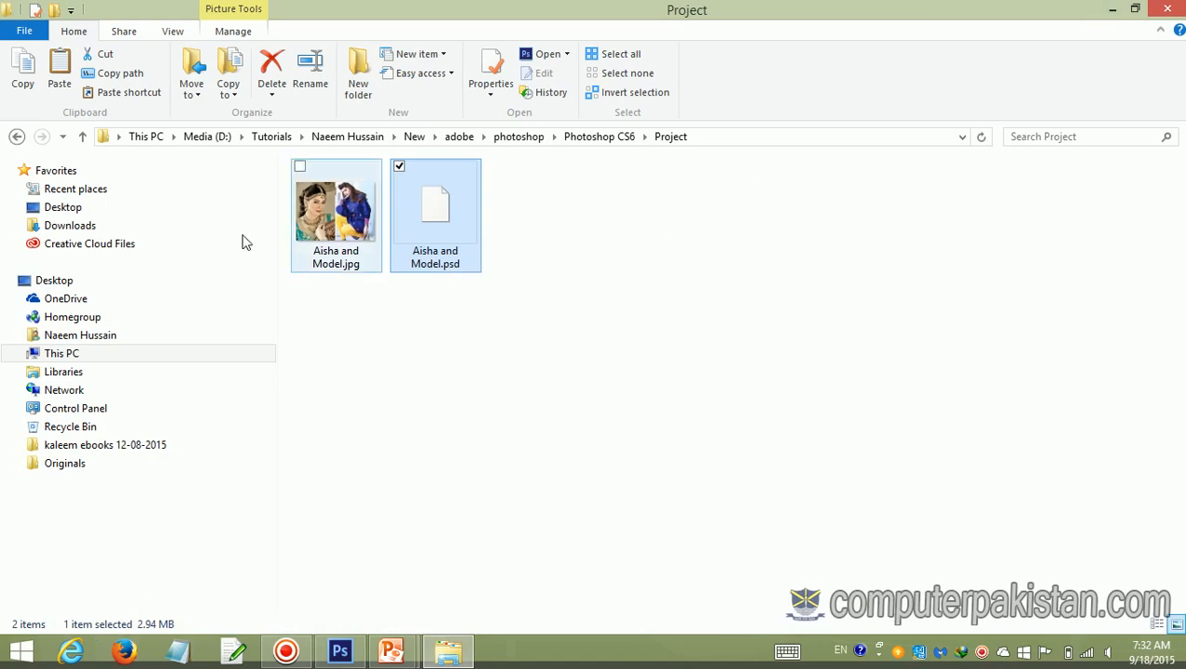
Step: View Aisha and Model.jpg from the Project folder in the picture viewer, and close the viewer
left_click(330, 235)
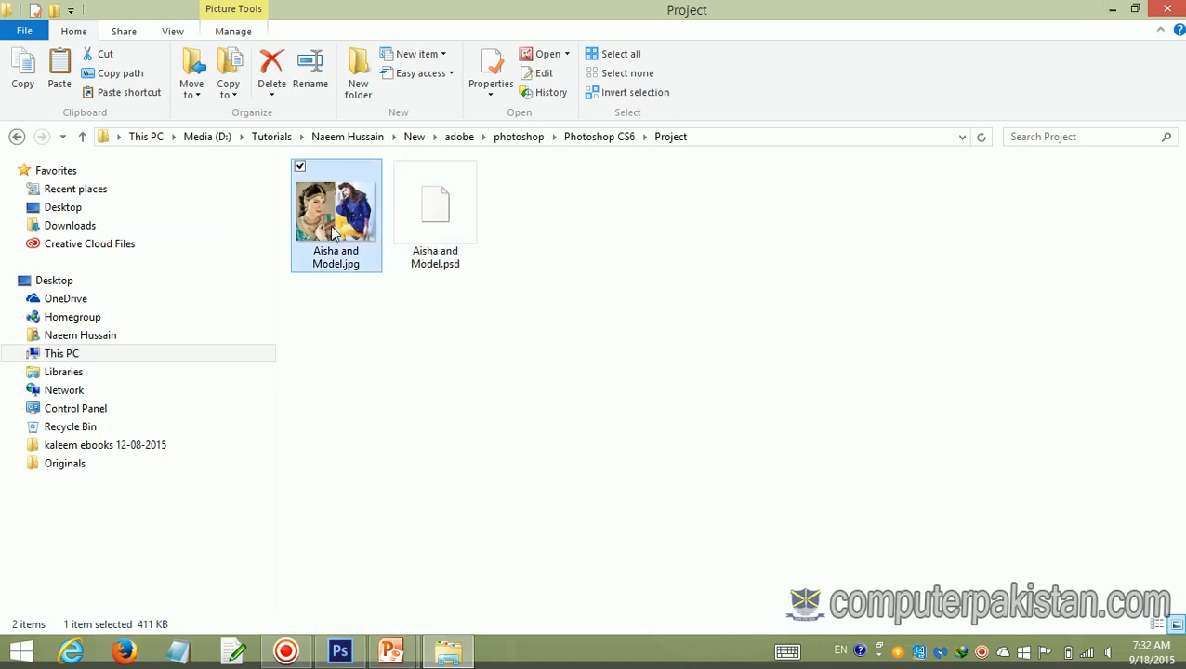
double_click(332, 232)
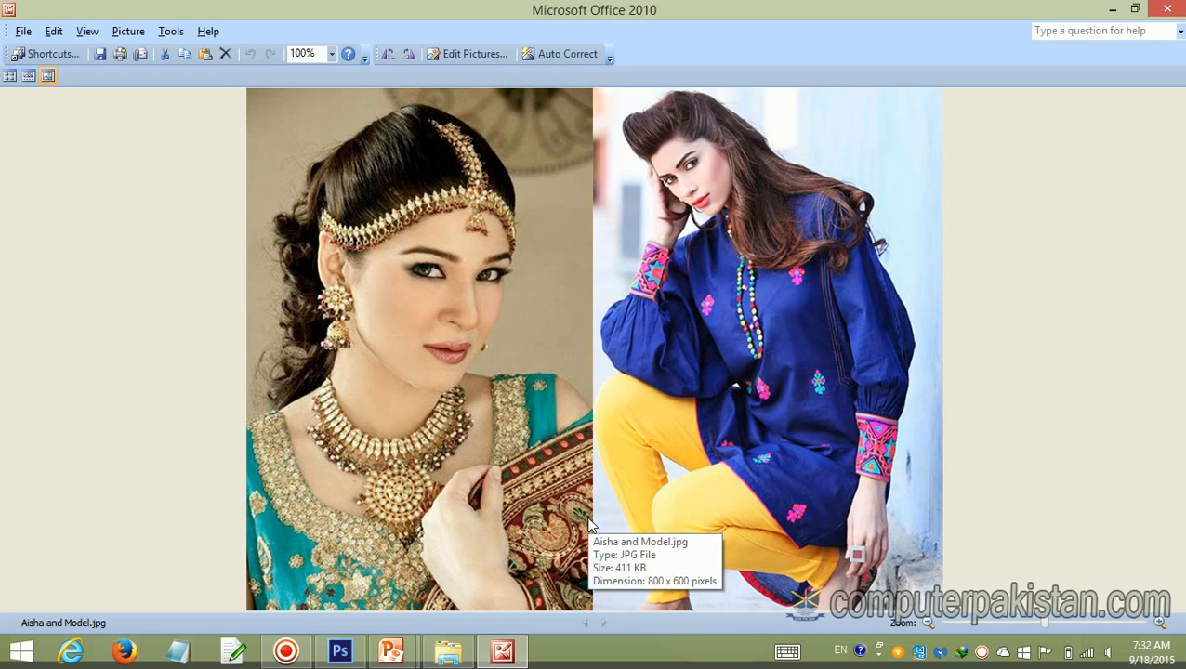
left_click(1163, 11)
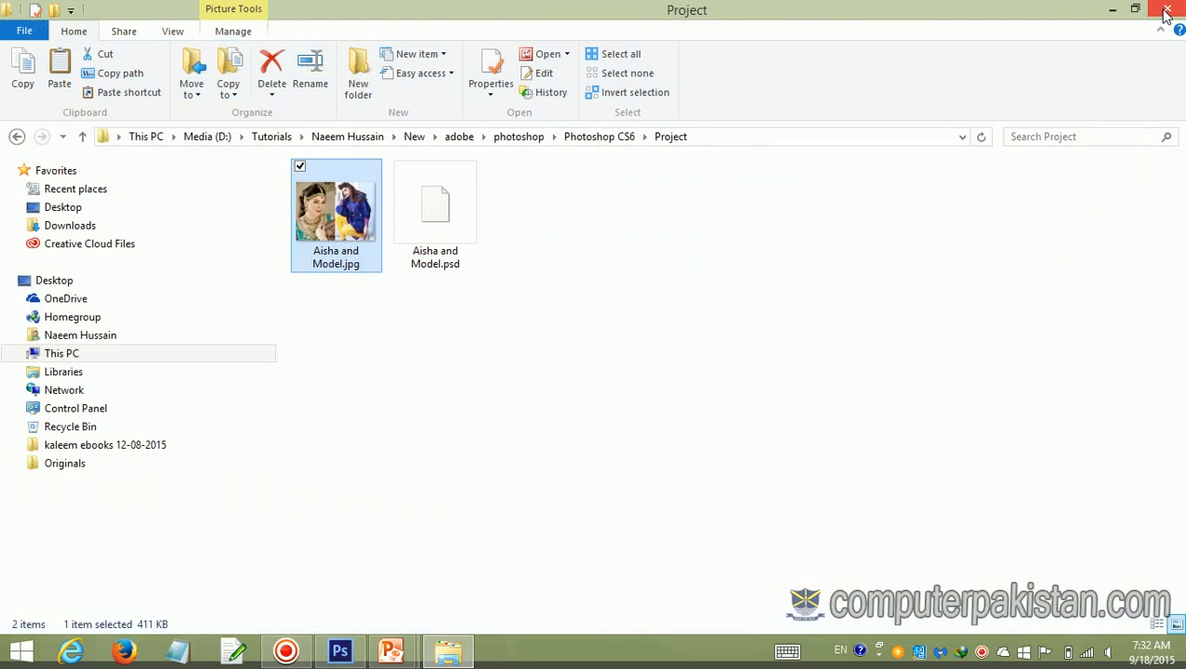
Step: Go back to the Photoshop CS6 folder and move the Models folder into eNotes
left_click(15, 136)
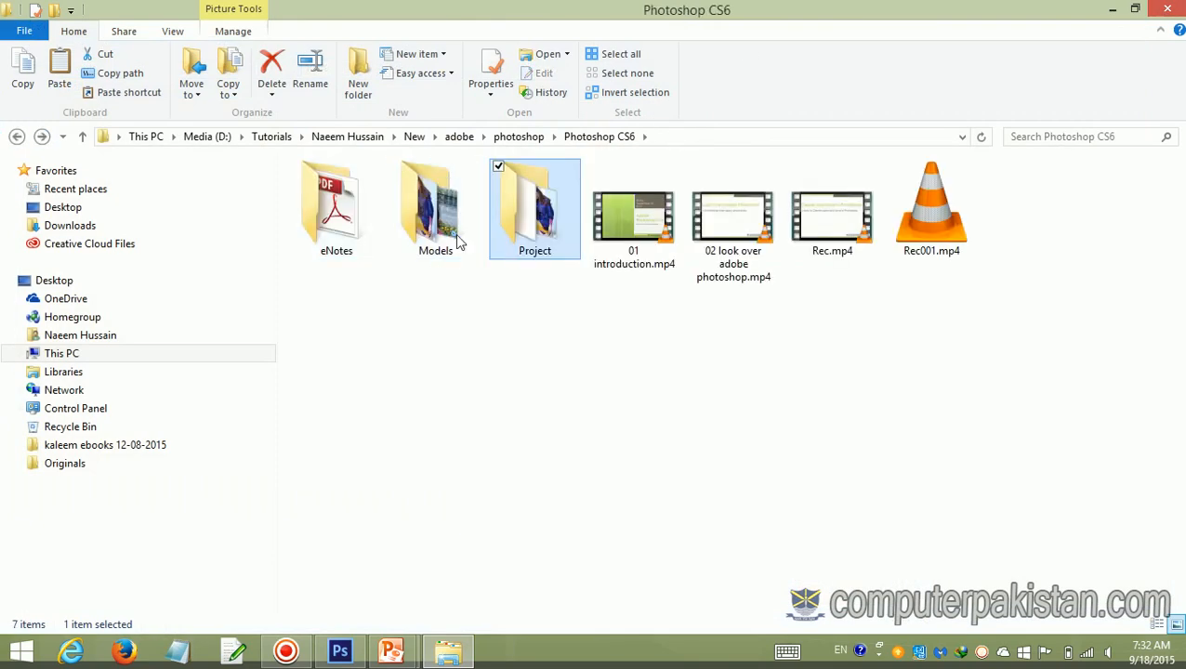
left_click_drag(455, 244, 359, 246)
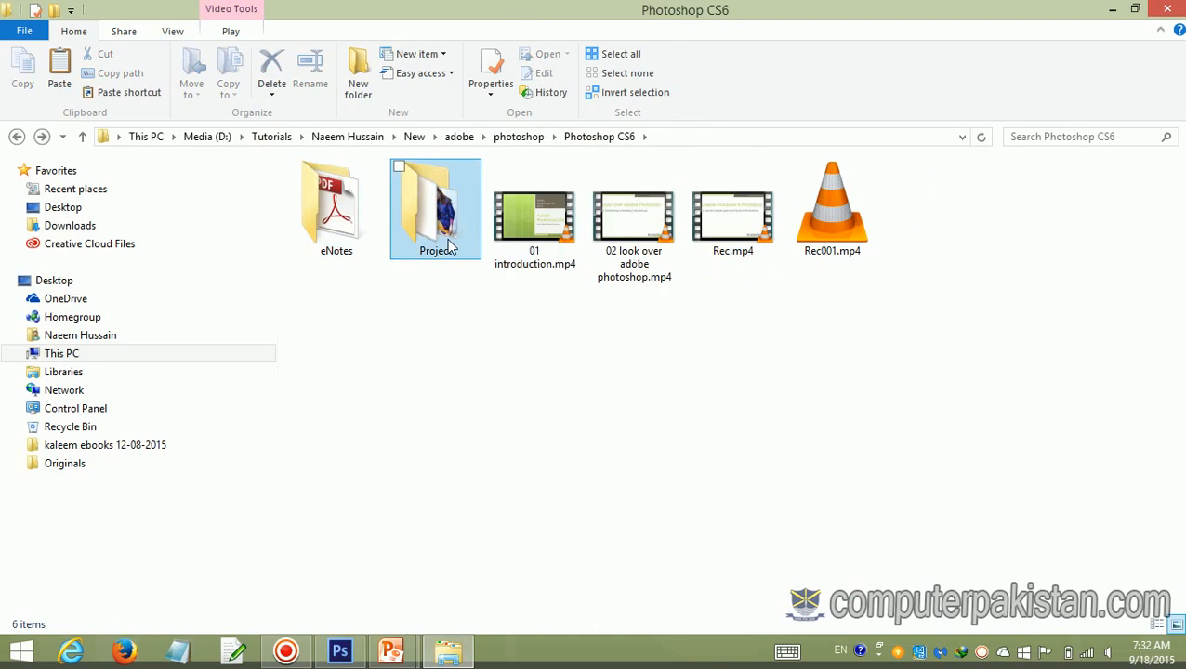
Step: Try to move the Project folder into eNotes
left_click_drag(437, 249, 362, 248)
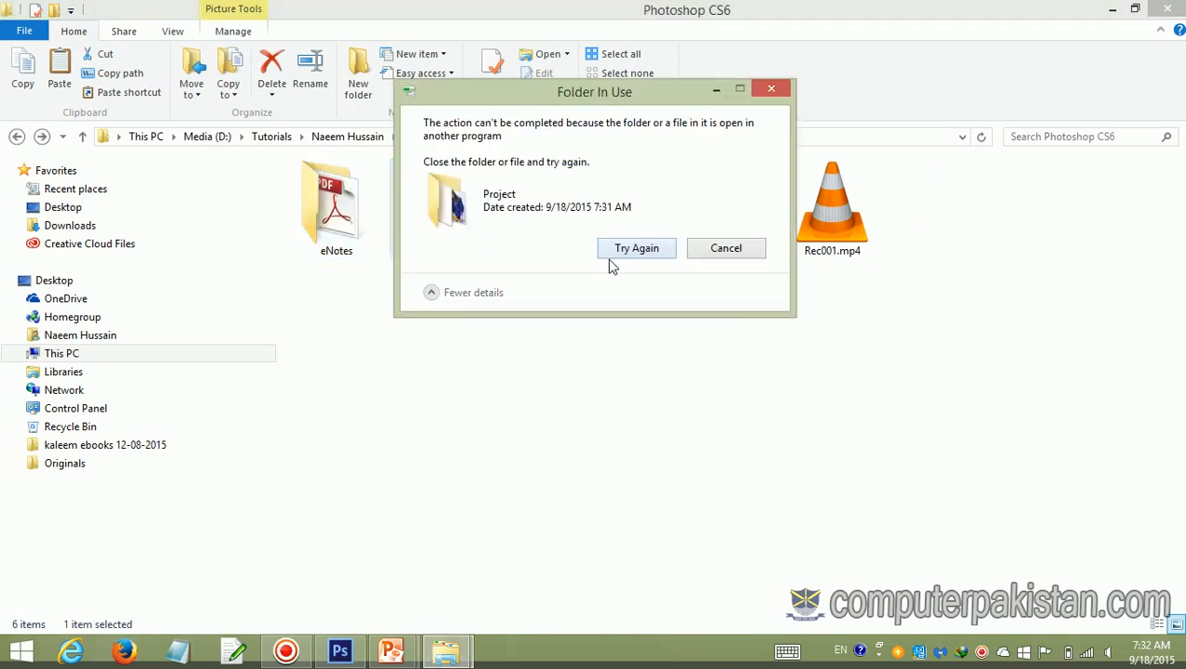
left_click(704, 251)
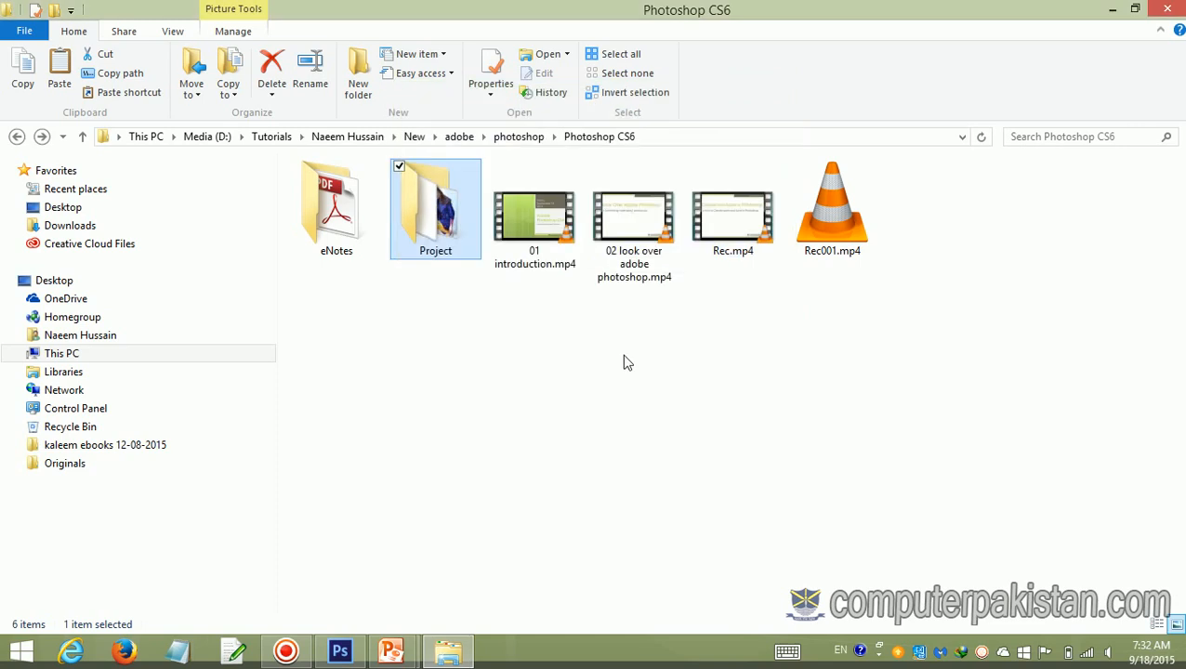
left_click(623, 358)
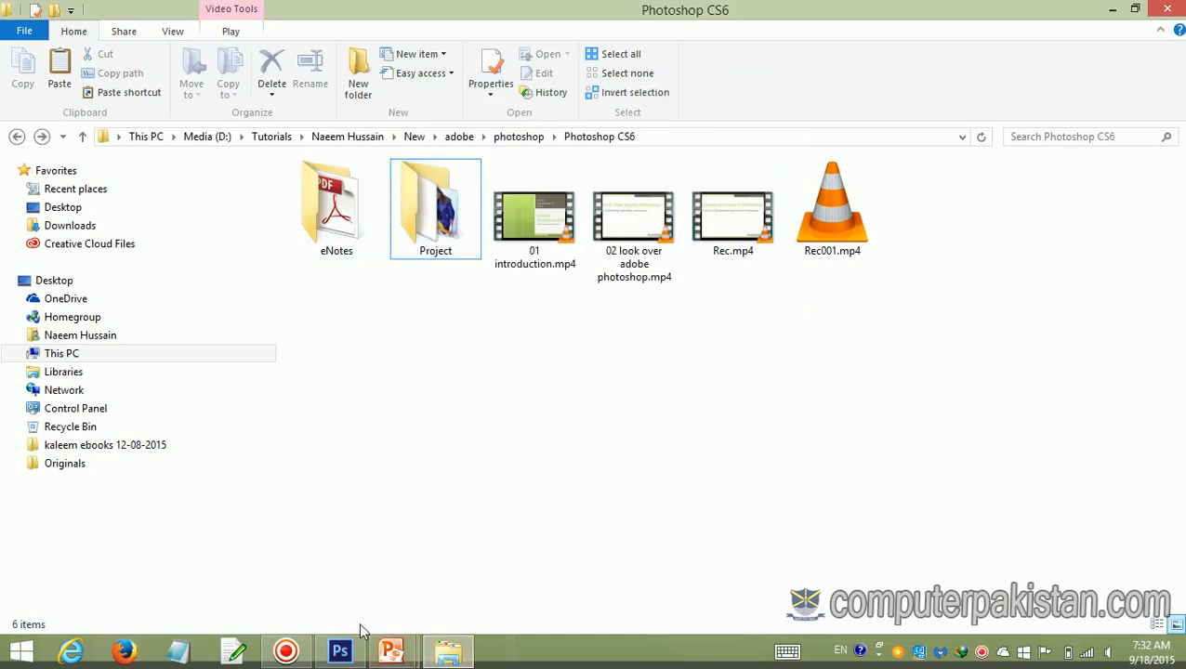
Step: Switch back to Photoshop with the Aisha and Model.psd document
left_click(344, 650)
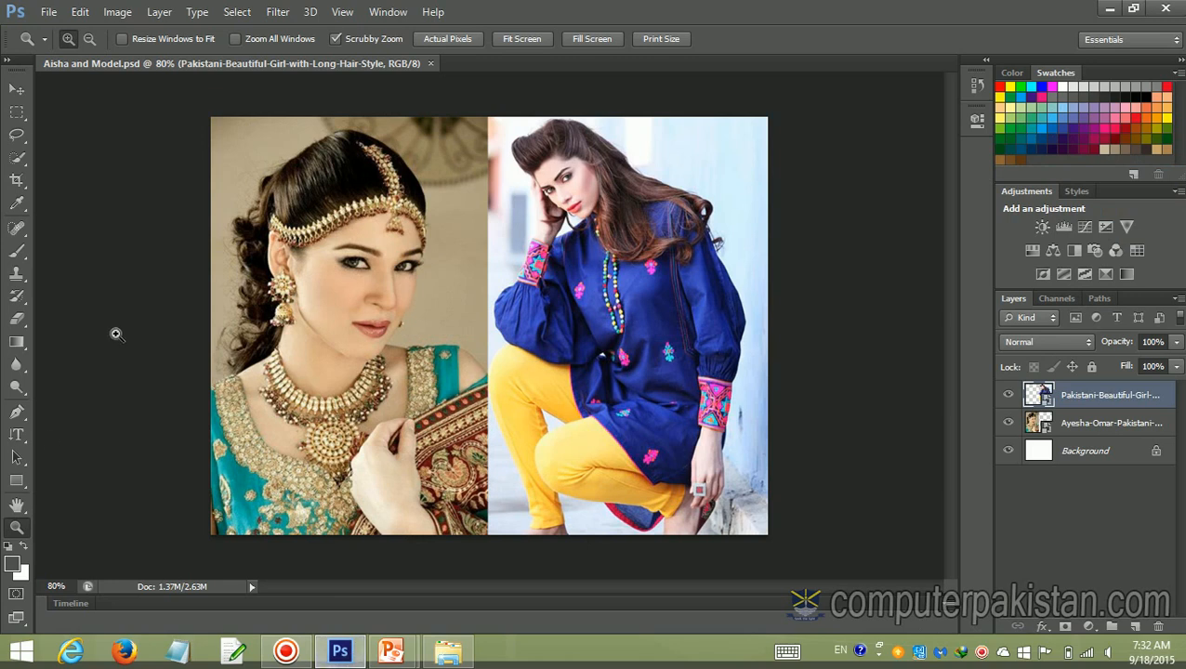
mouse_move(400, 660)
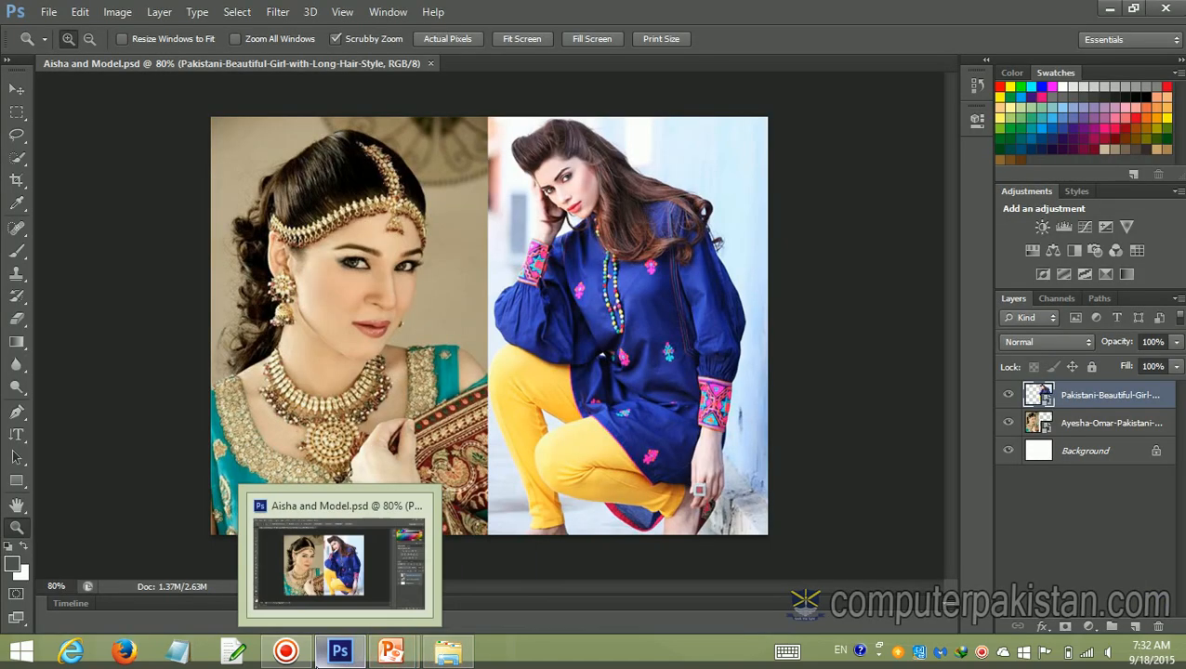
Step: Create a new 800 × 600 pixel document at 72 pixels/inch in RGB Color with a white background
left_click(337, 656)
left_click(337, 656)
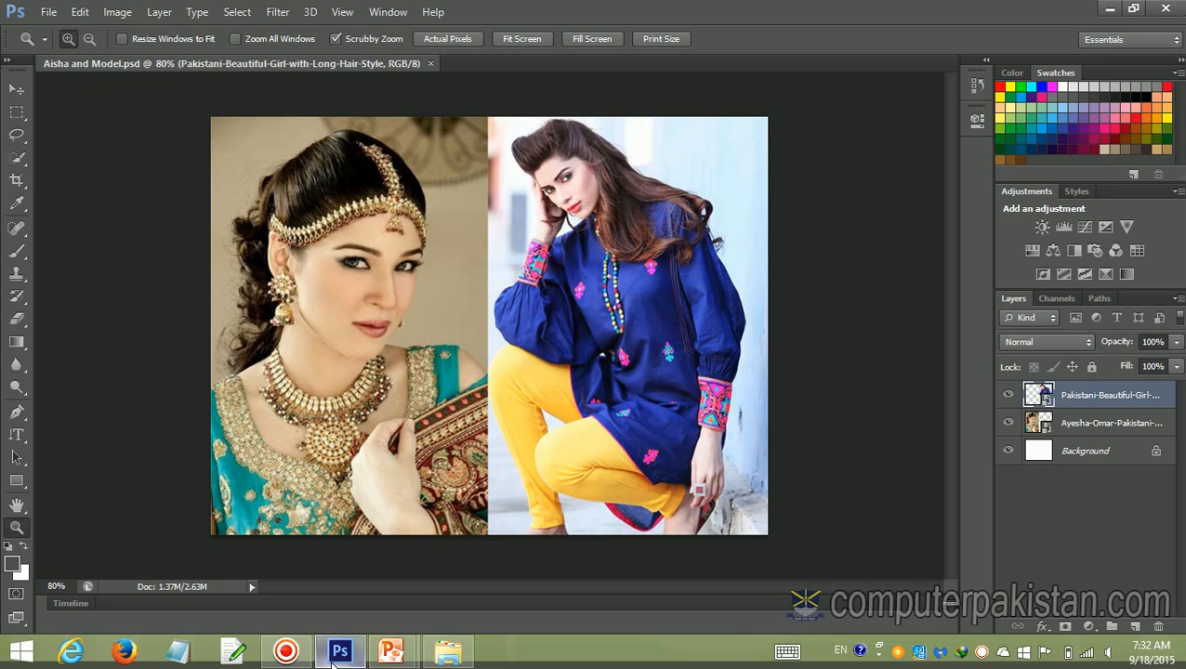
left_click(47, 13)
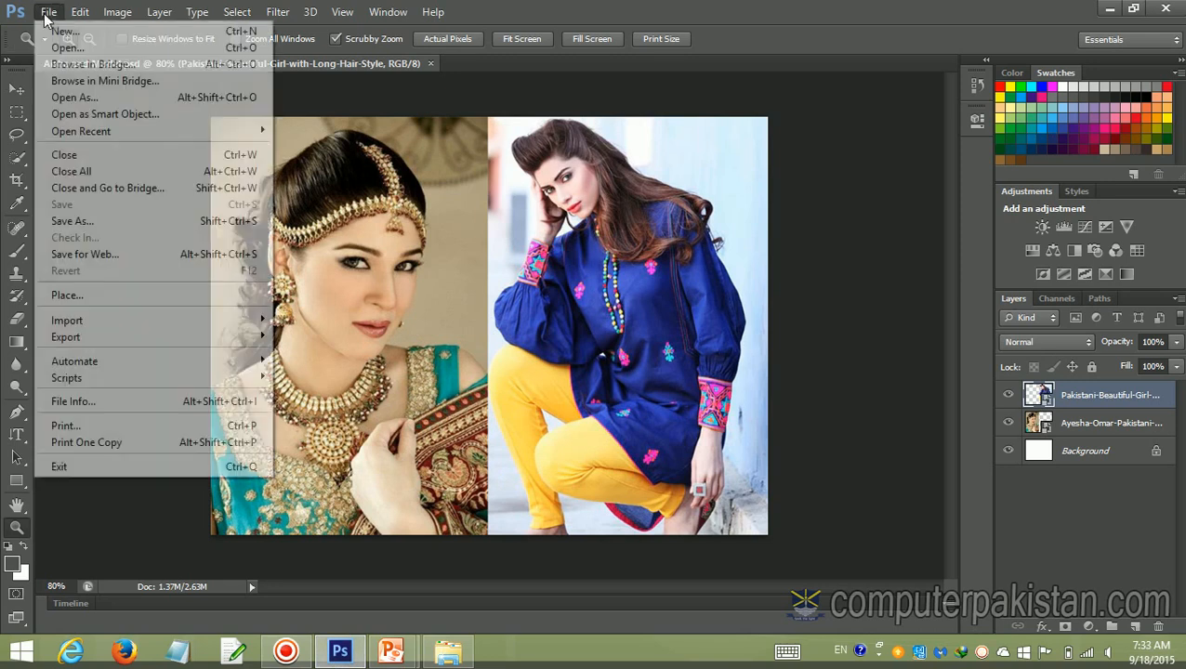
left_click(56, 32)
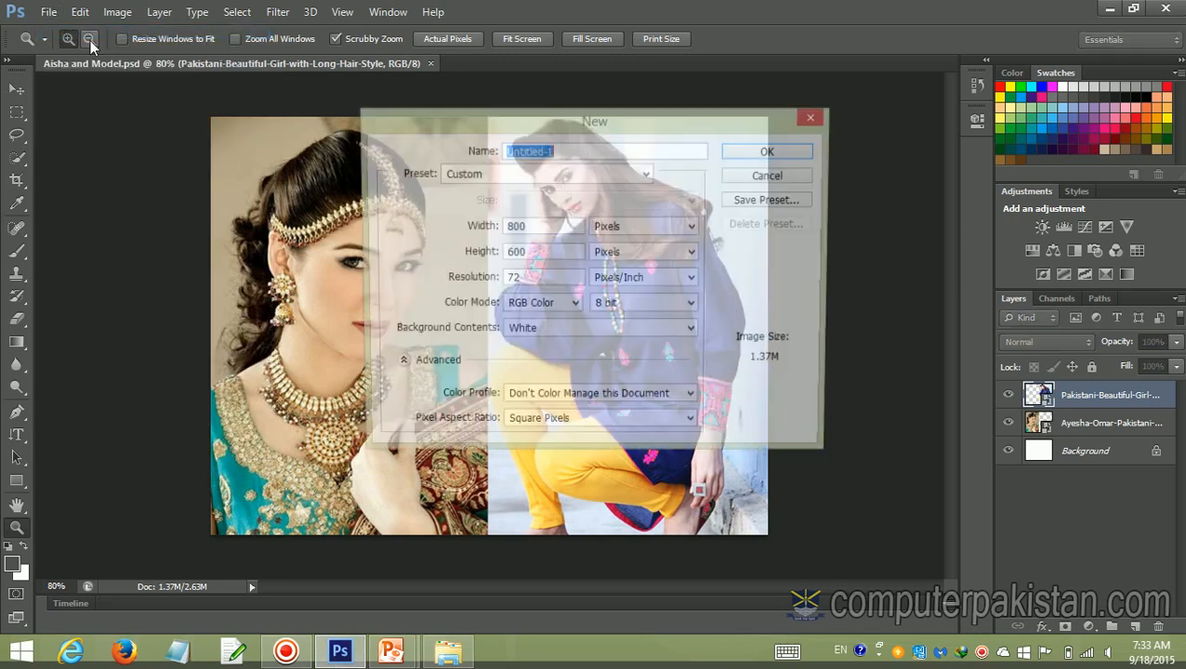
left_click(777, 154)
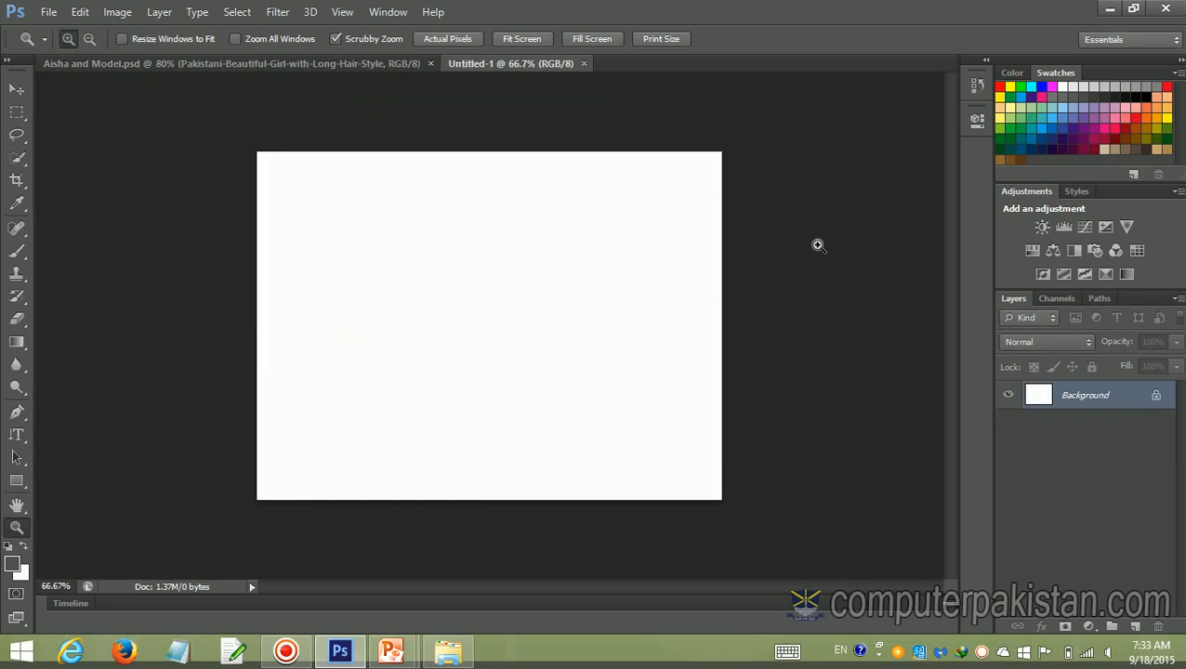
Step: Open Ayesha-Omar-Pakistani-Girls-Wallpapers-Free.jpg from the Models folder inside eNotes
left_click(48, 12)
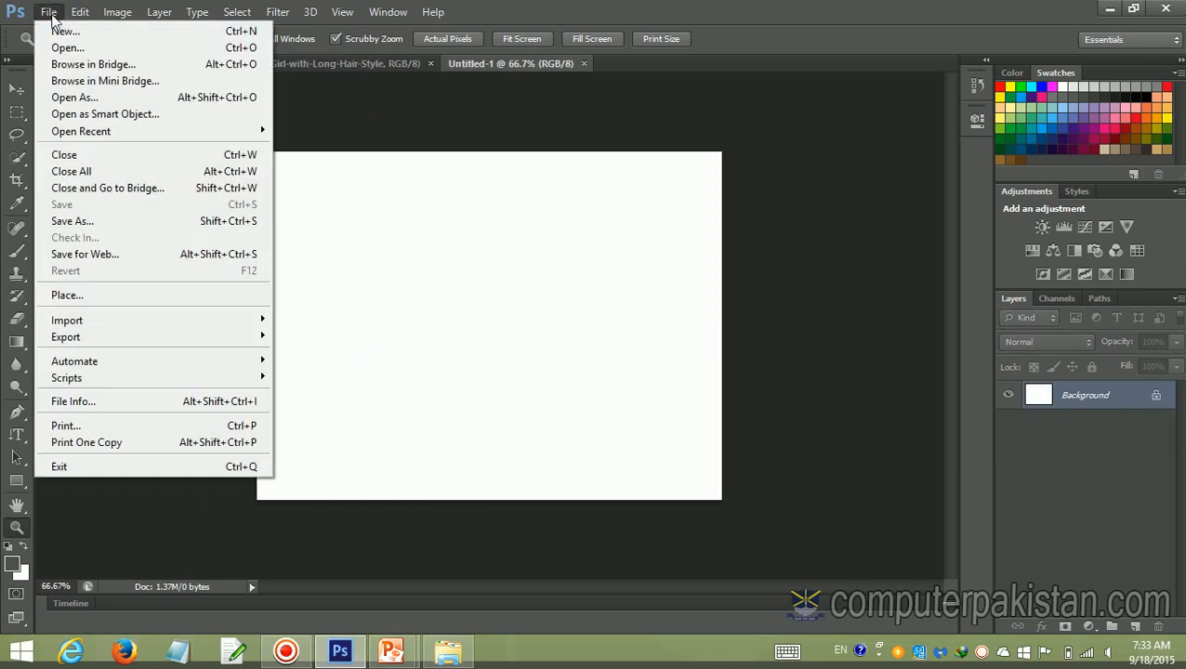
left_click(57, 47)
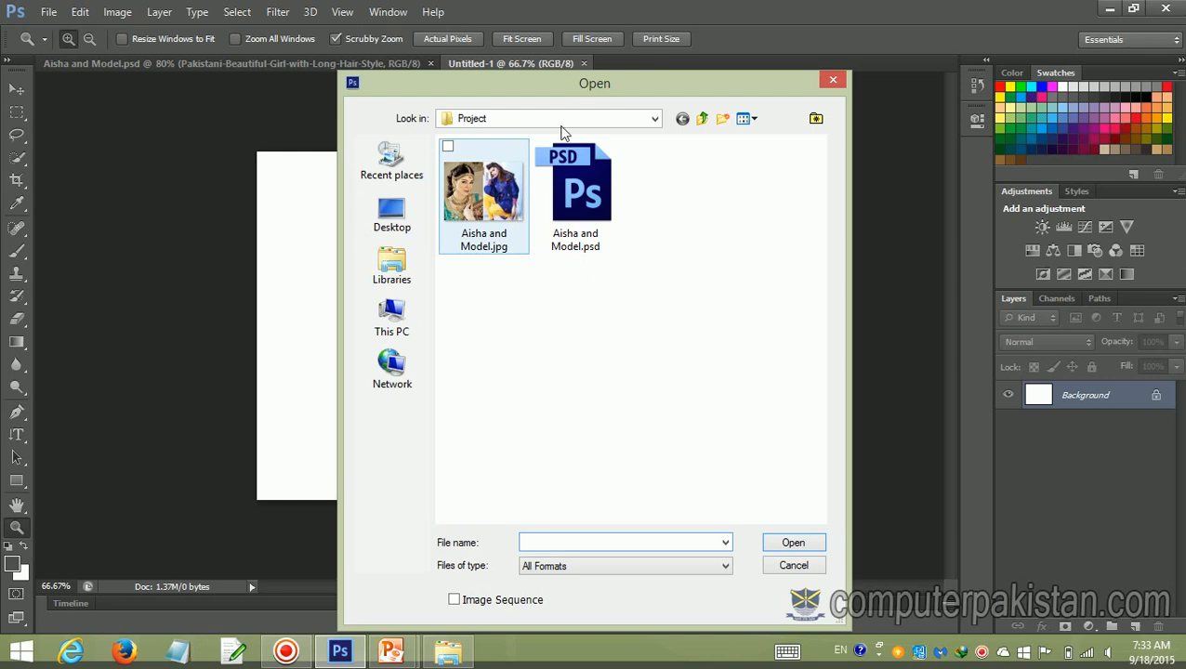
left_click(702, 119)
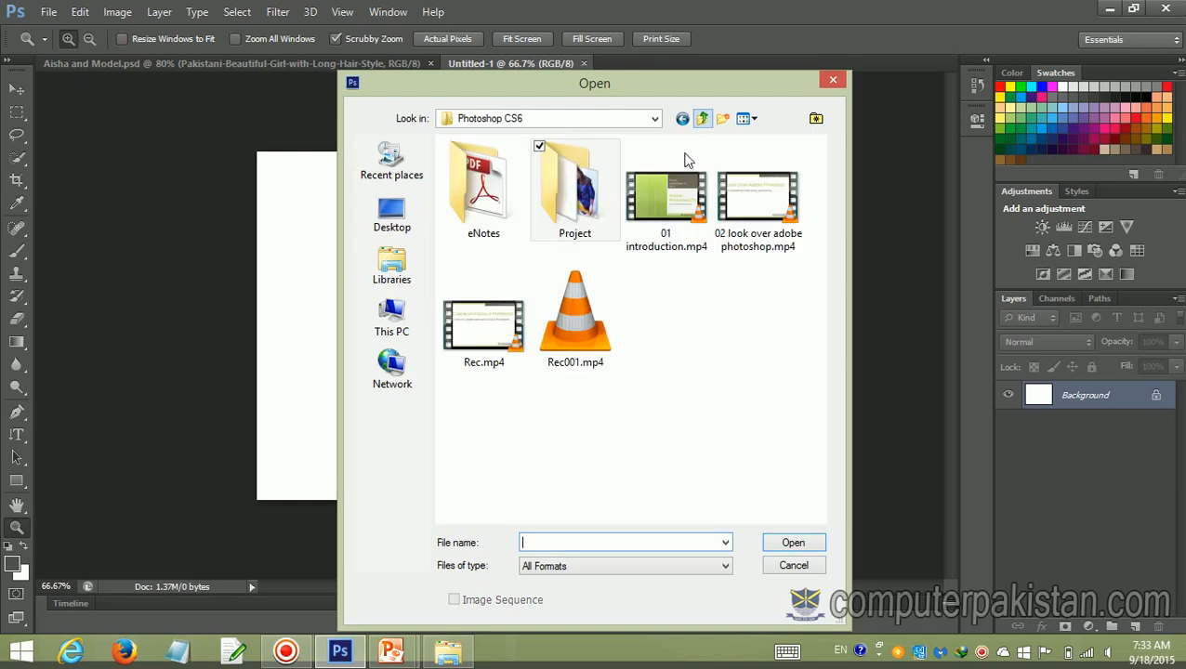
double_click(497, 219)
left_click(499, 183)
double_click(497, 180)
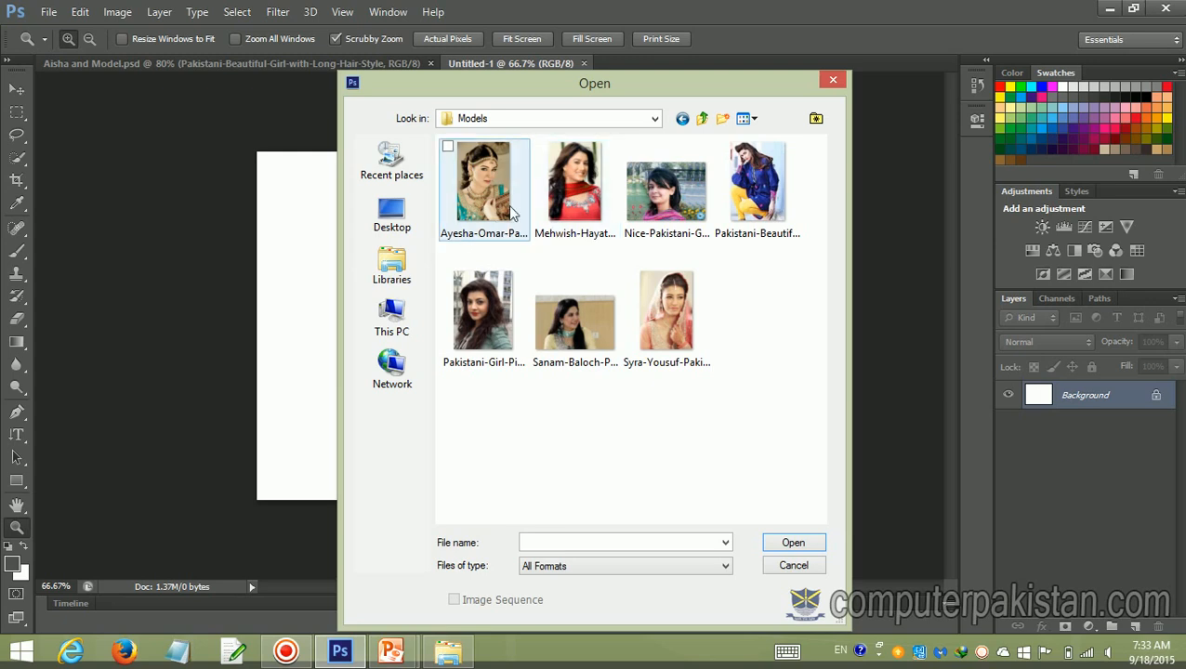
left_click(509, 212)
left_click(770, 541)
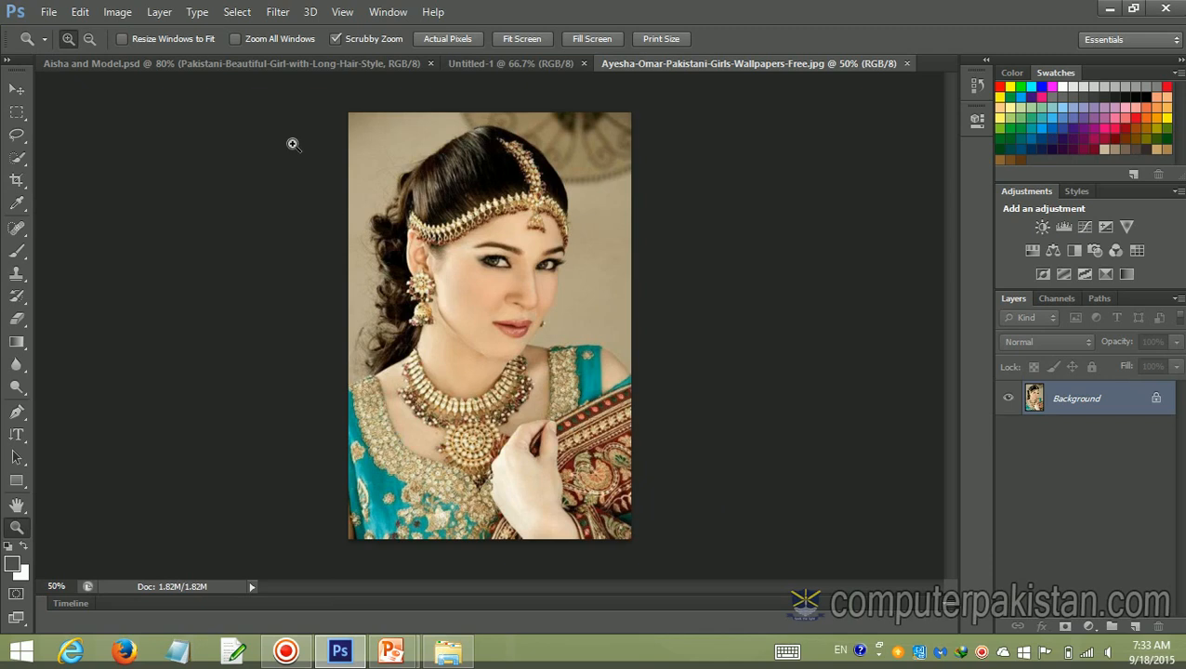
Step: Return to the Aisha and Model.psd document and review the available file and saving commands
left_click(253, 65)
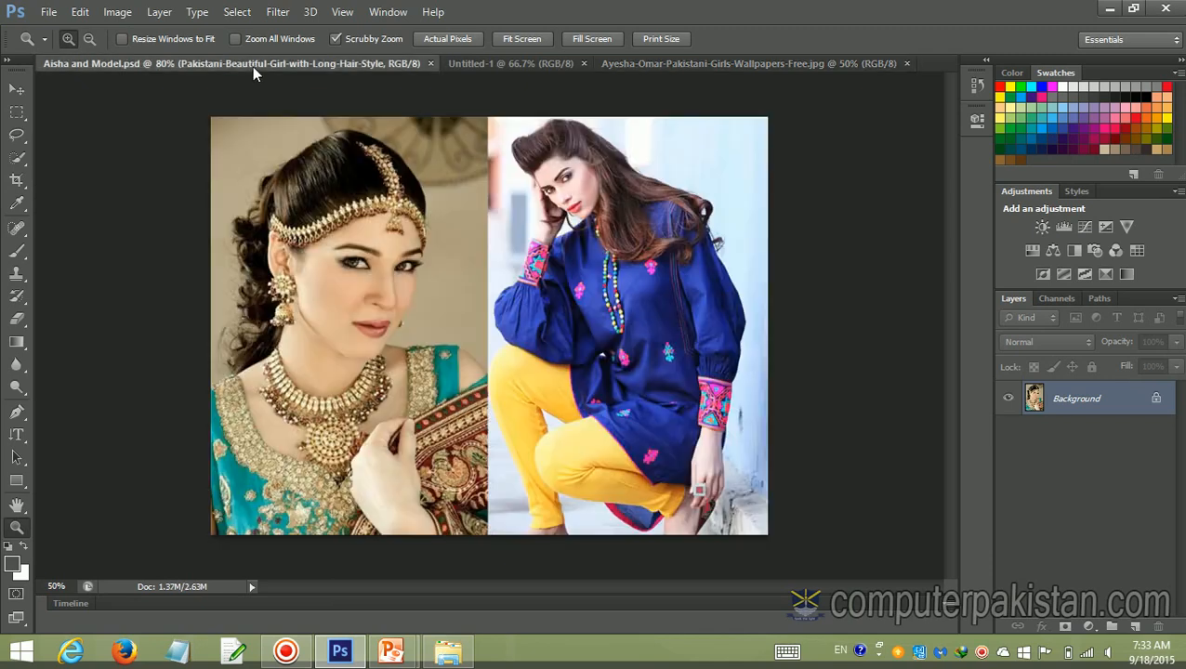
left_click(46, 13)
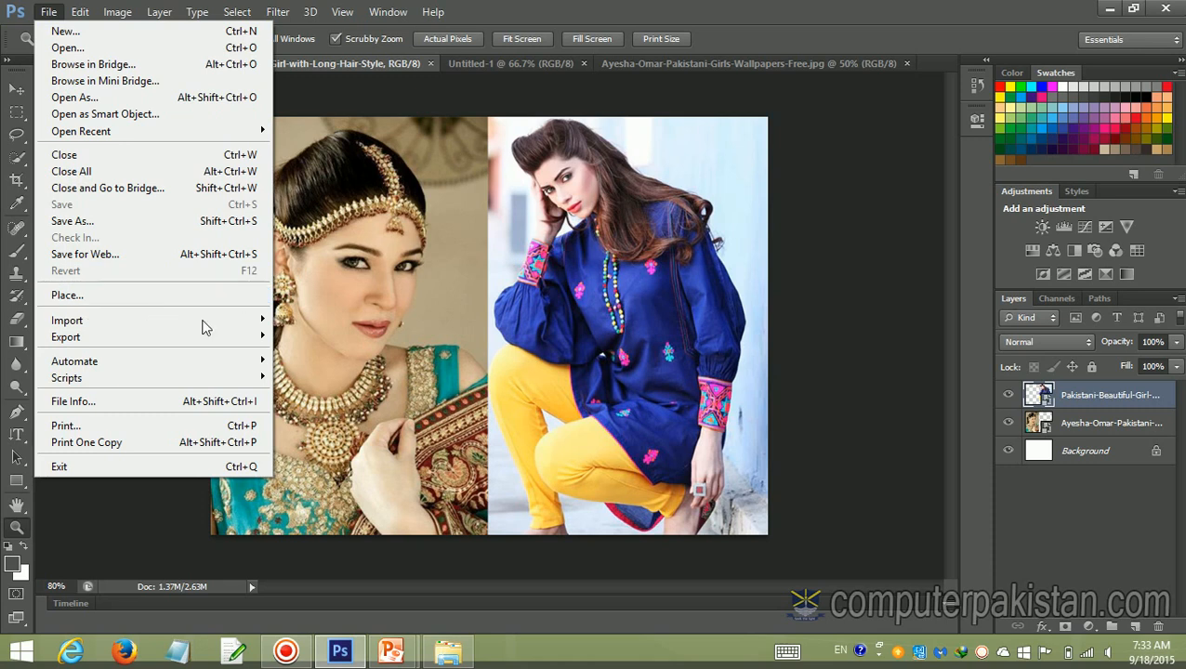
left_click(636, 552)
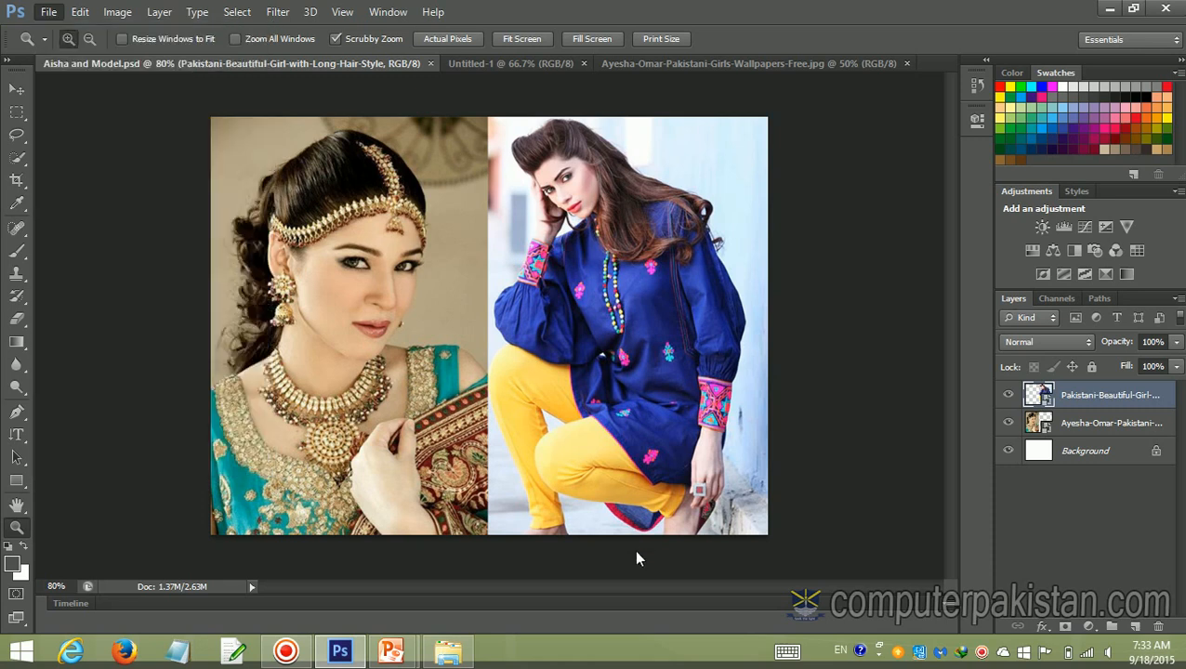
left_click(48, 12)
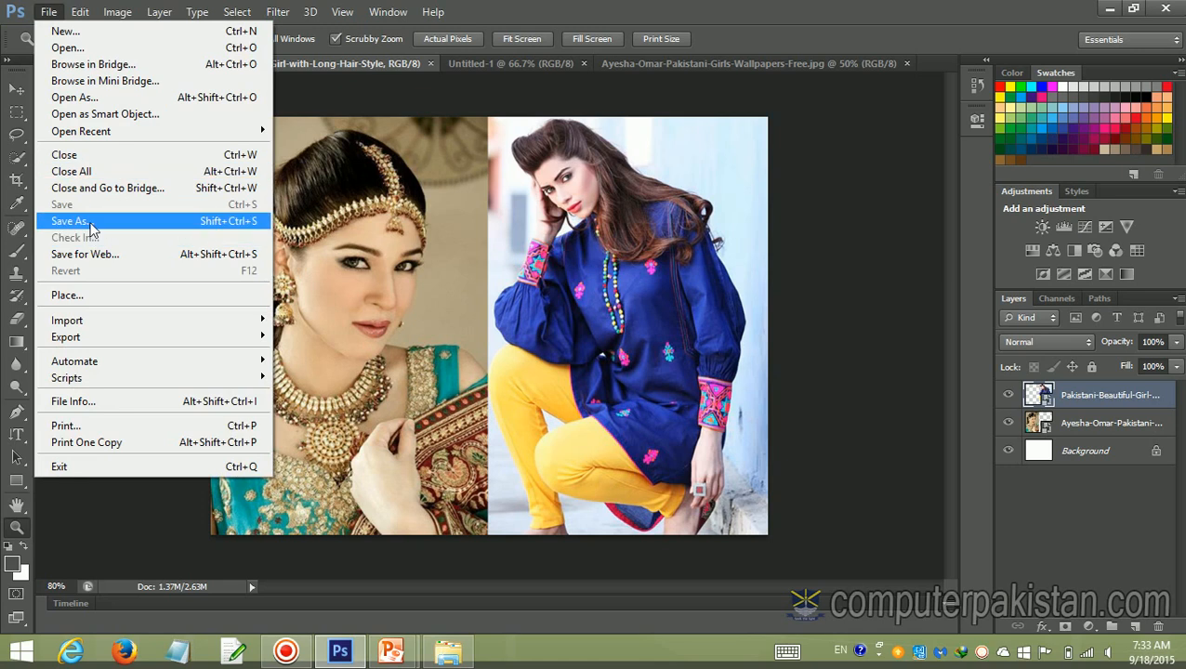
left_click(836, 300)
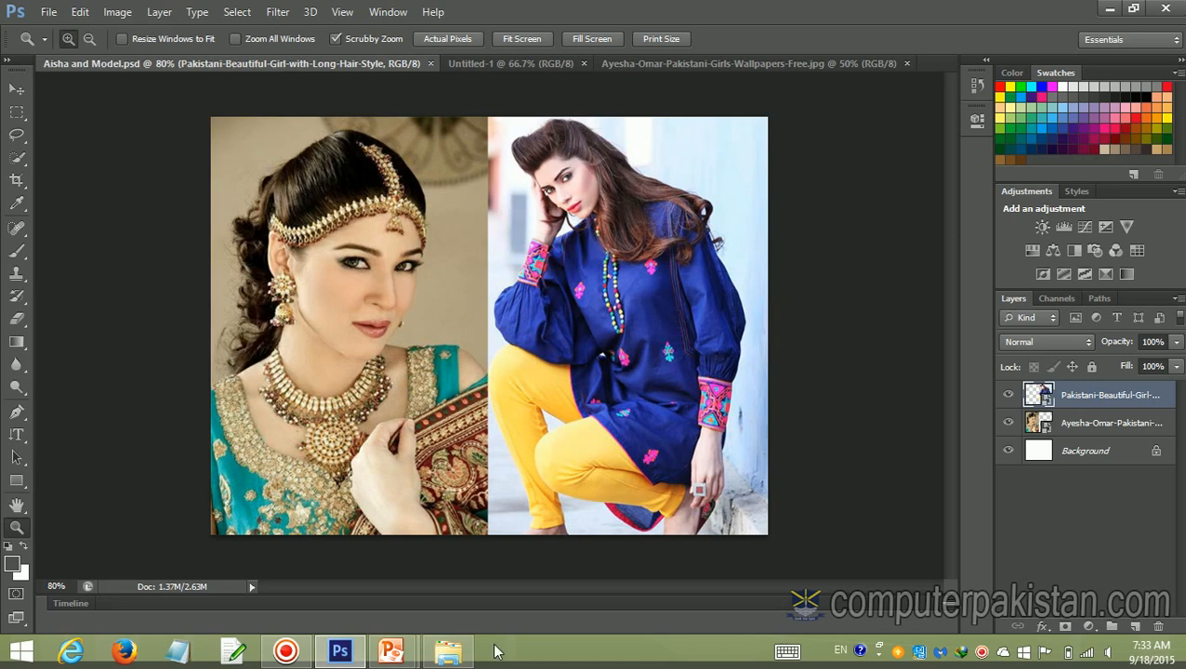
Step: Switch to the running PowerPoint slide show about creating and saving in Photoshop
mouse_move(413, 656)
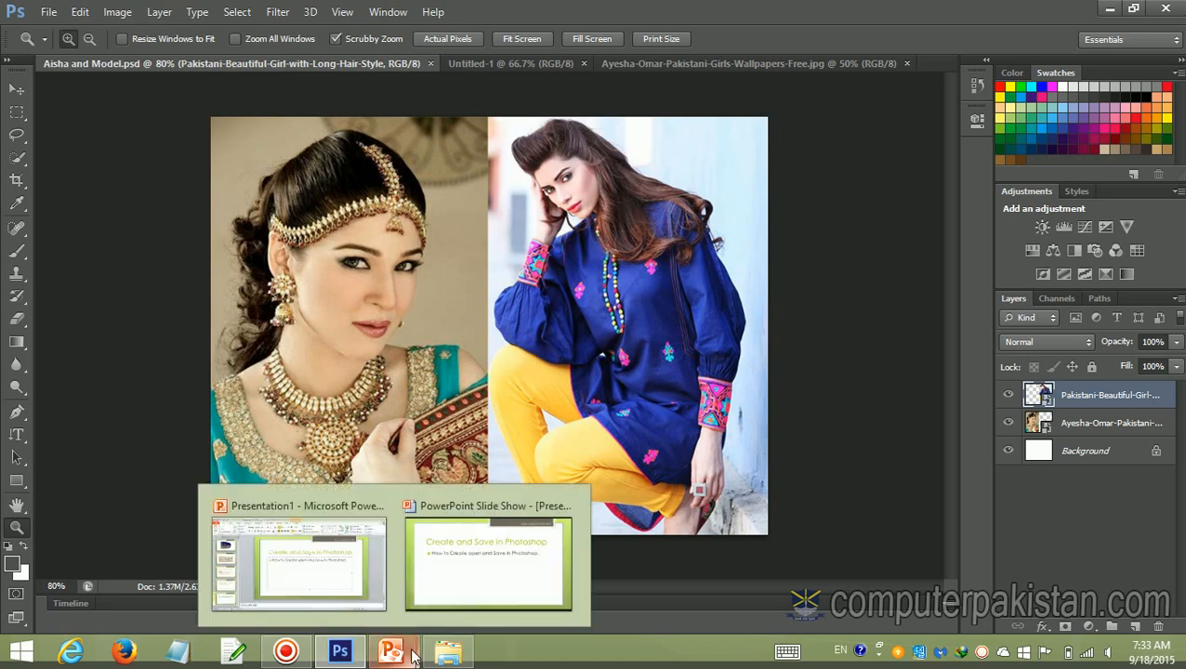
left_click(469, 601)
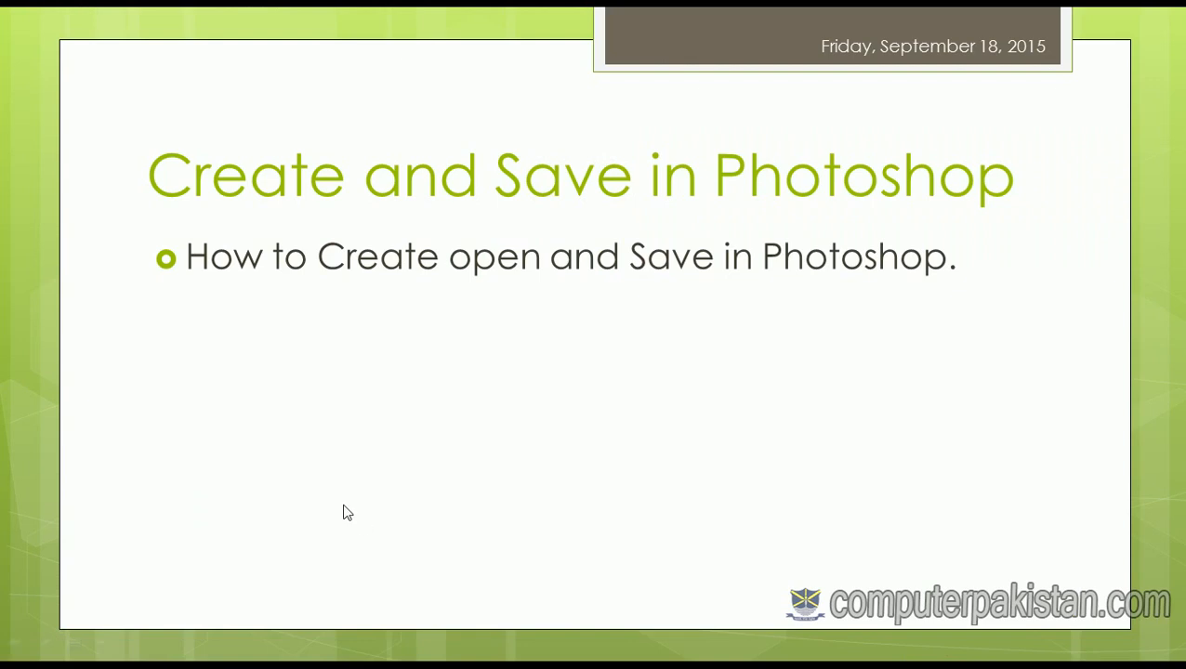